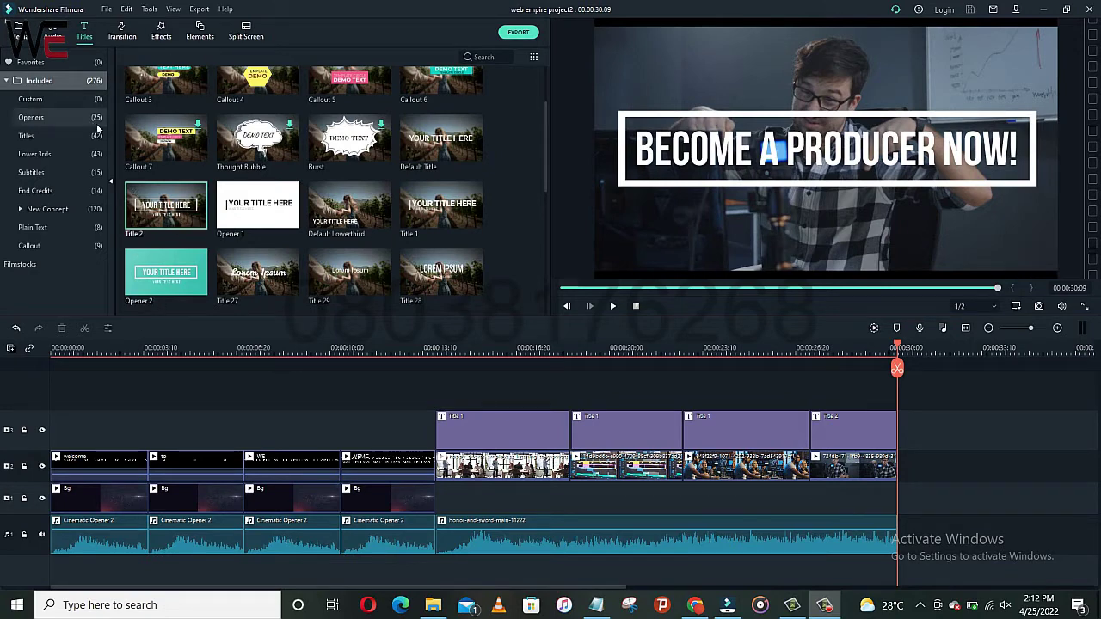
# - Preview the Erase transition, then play the timeline from around 16–17 seconds
pyautogui.click(121, 32)
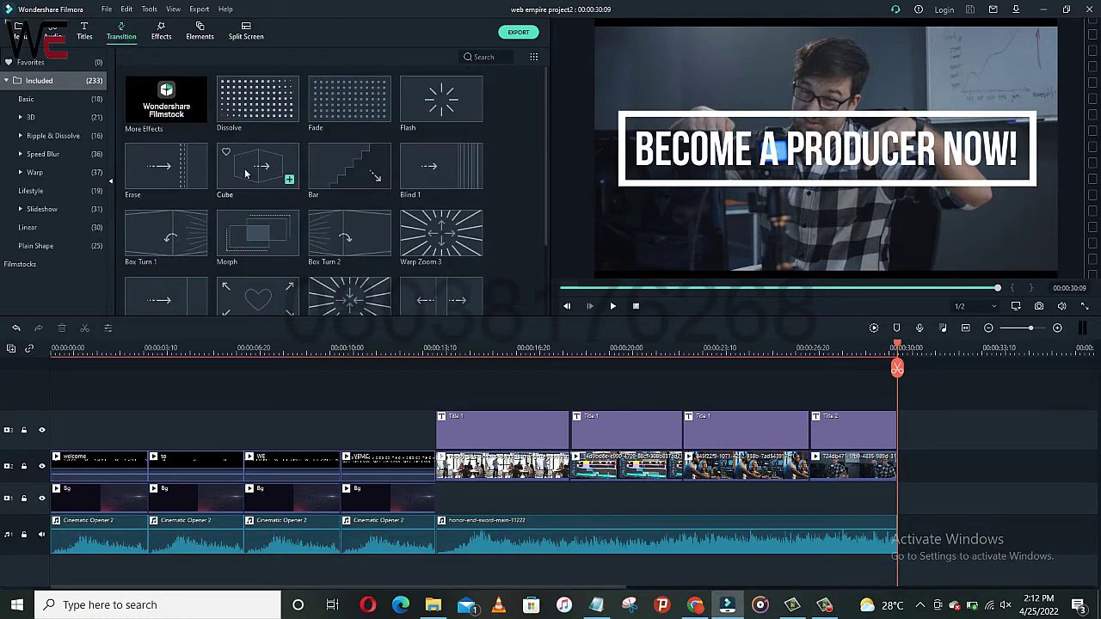
pyautogui.click(164, 162)
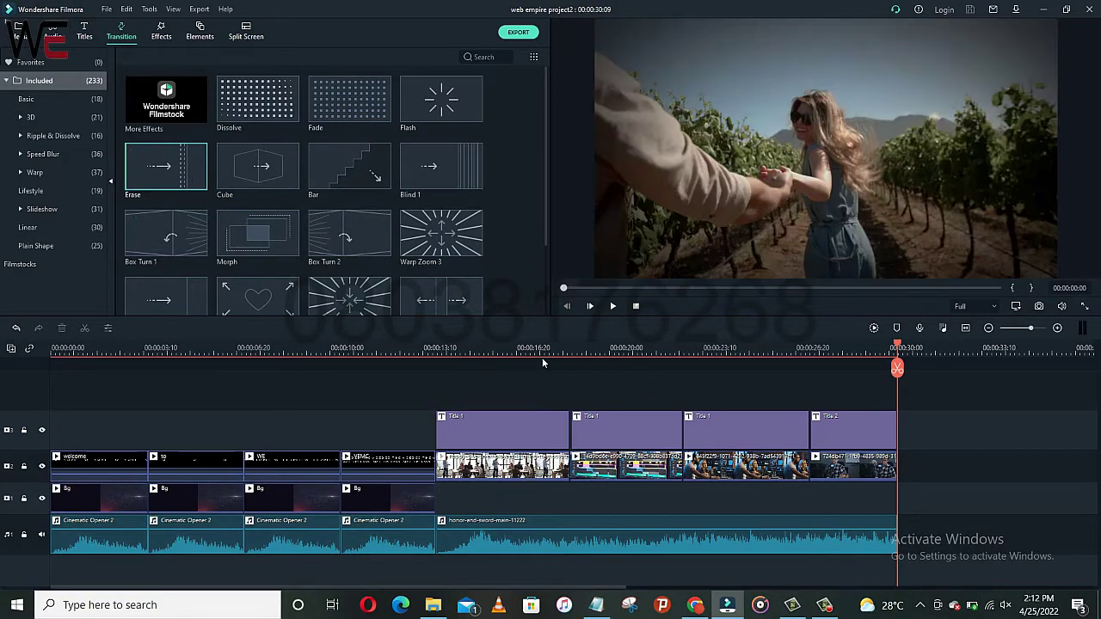
pyautogui.click(544, 357)
pyautogui.press('space')
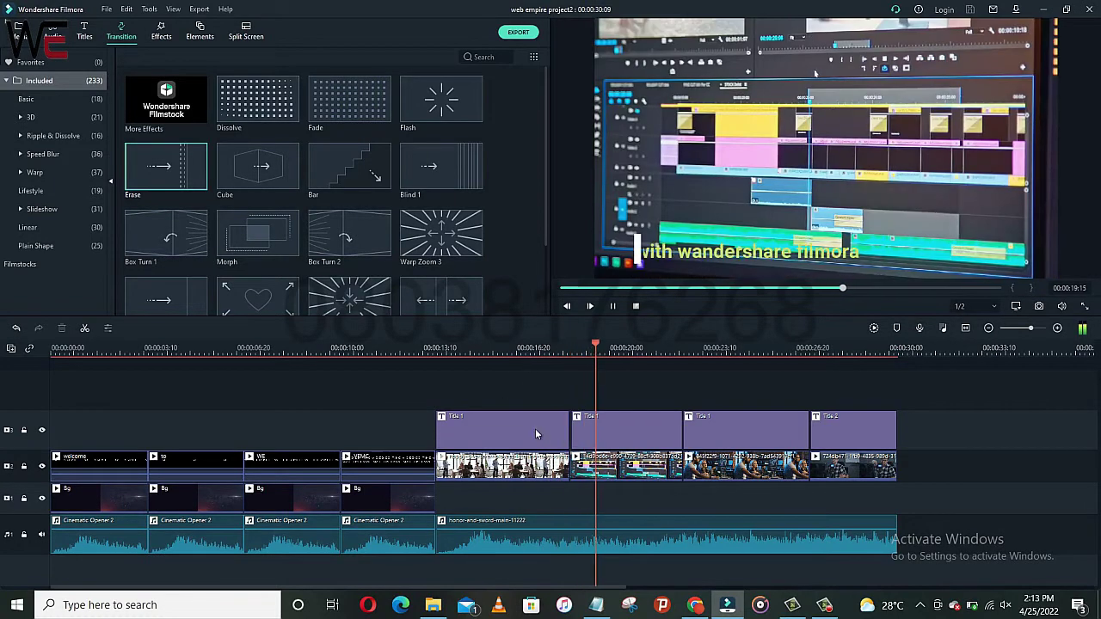
pyautogui.press('space')
pyautogui.click(543, 354)
pyautogui.press('space')
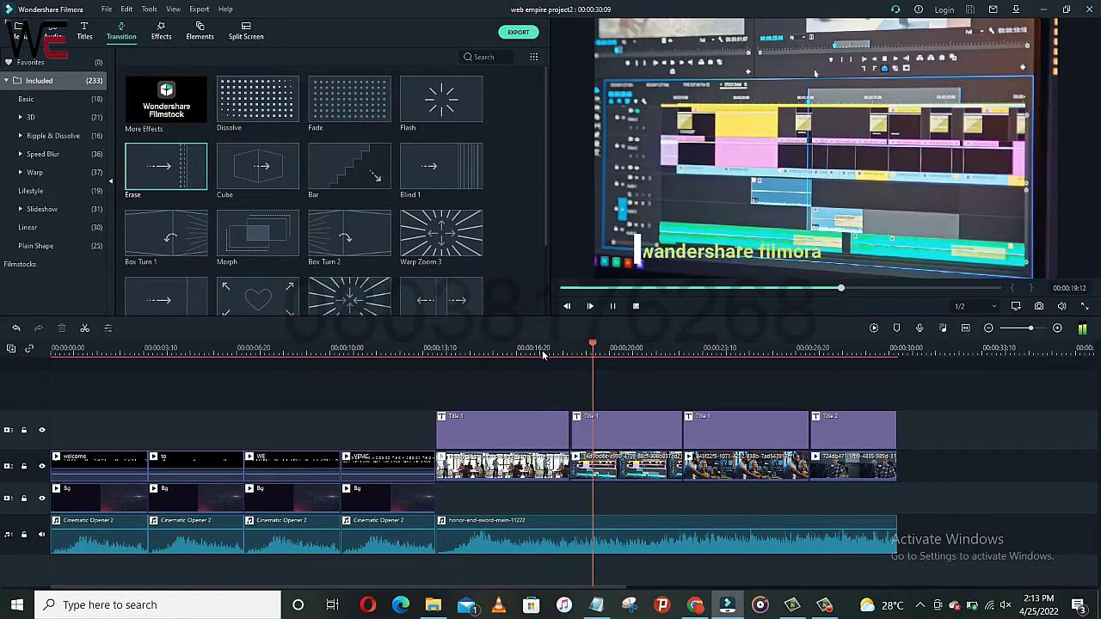
# - Place Erase between the first two meeting clips with Overlap mode and 00:00:02:00 duration
pyautogui.moveTo(166, 167)
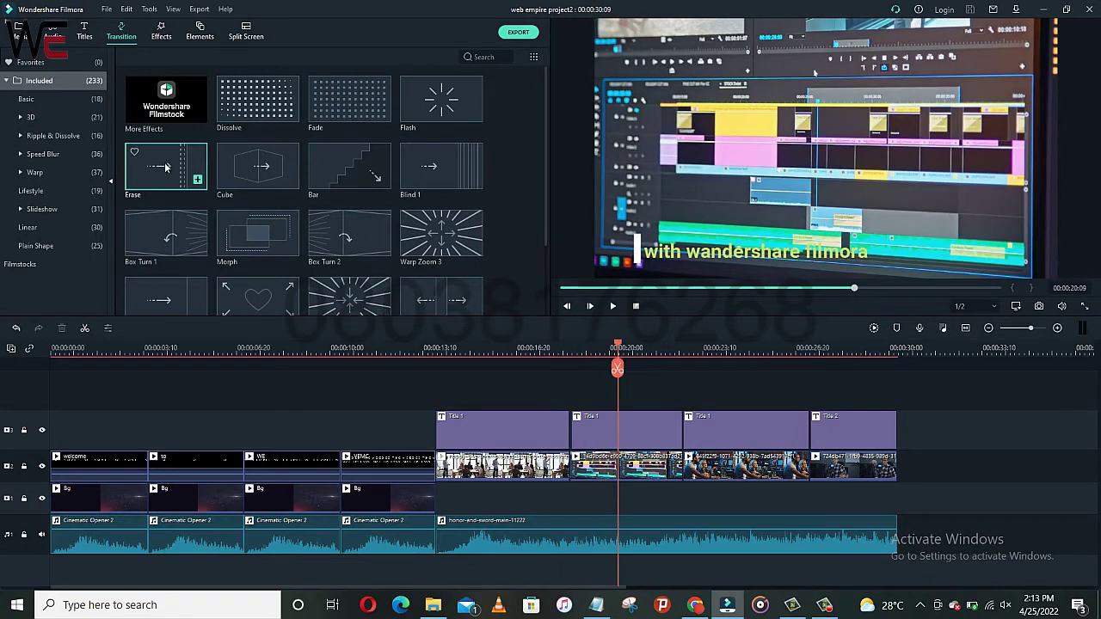
pyautogui.moveTo(166, 167)
pyautogui.mouseDown()
pyautogui.moveTo(390, 311)
pyautogui.moveTo(471, 431)
pyautogui.moveTo(547, 473)
pyautogui.moveTo(519, 468)
pyautogui.moveTo(560, 468)
pyautogui.mouseUp()
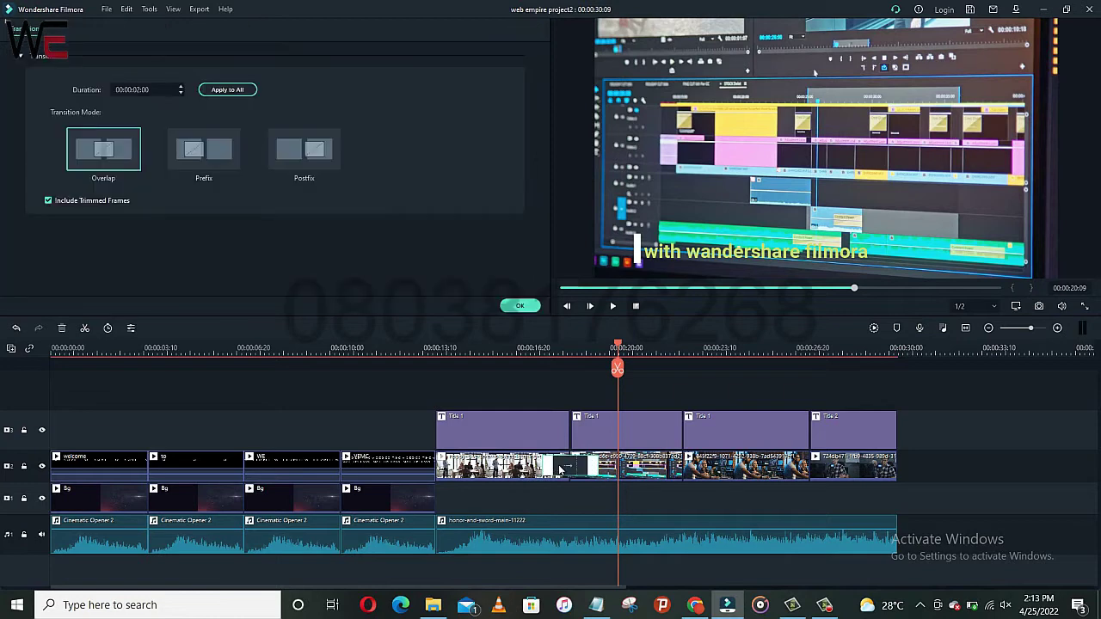
pyautogui.click(521, 306)
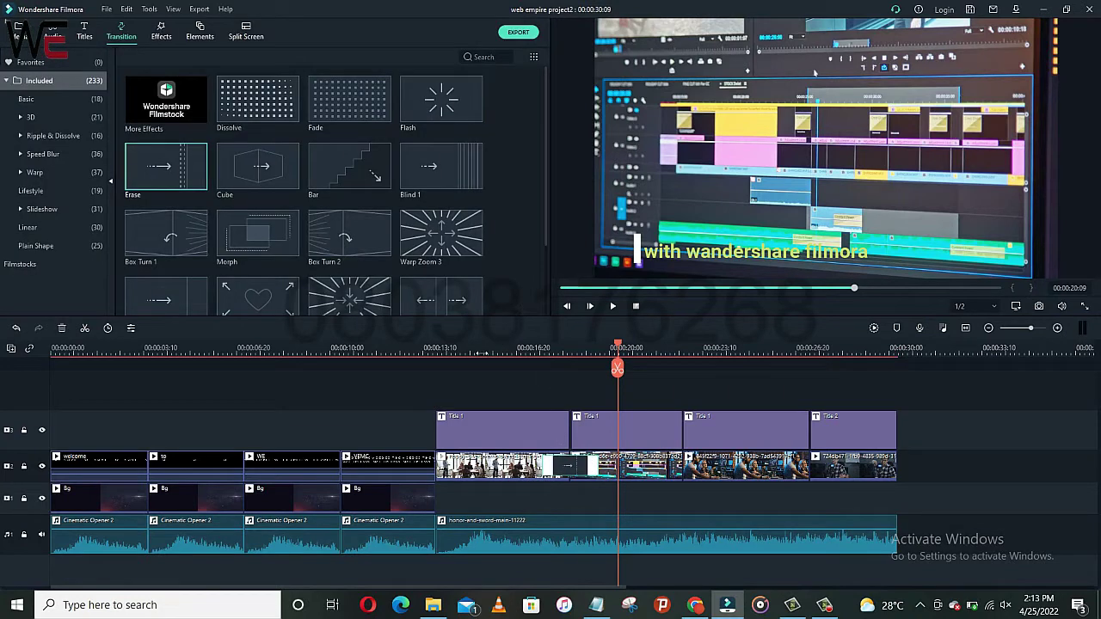
pyautogui.click(483, 351)
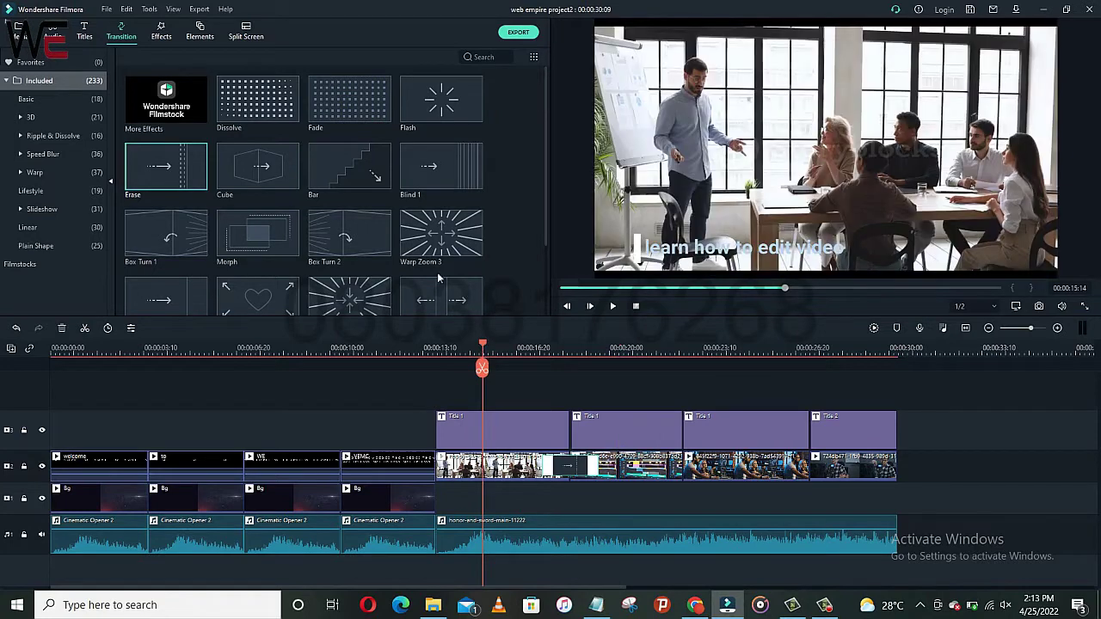
# - Add the Dispersion Blur transition at the next clip boundary on the main track
pyautogui.click(166, 163)
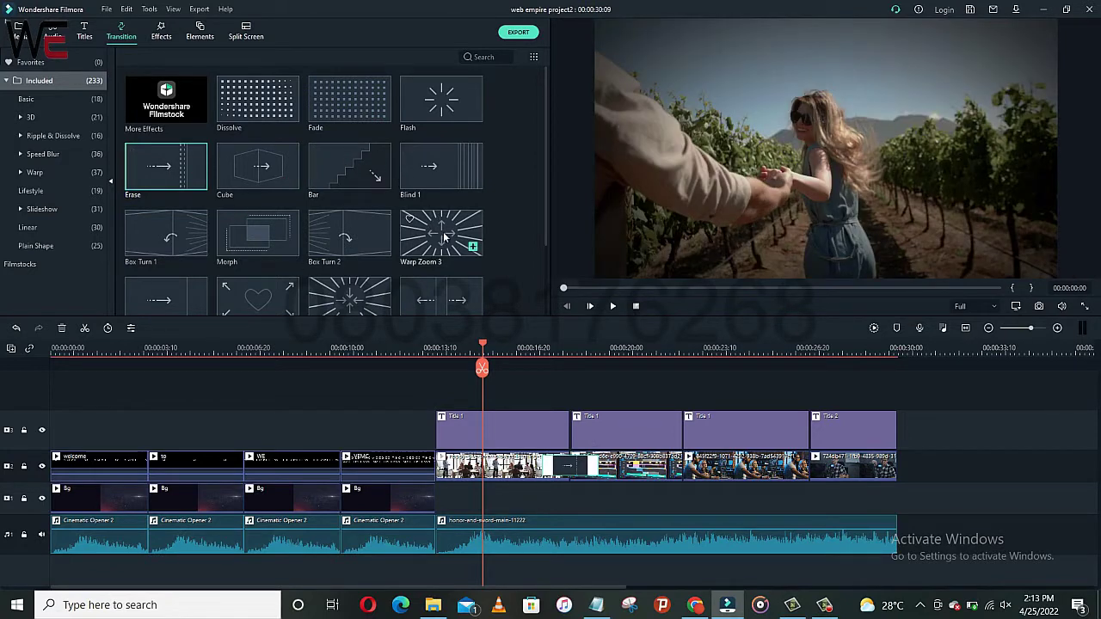
pyautogui.scroll(-5, 258, 172)
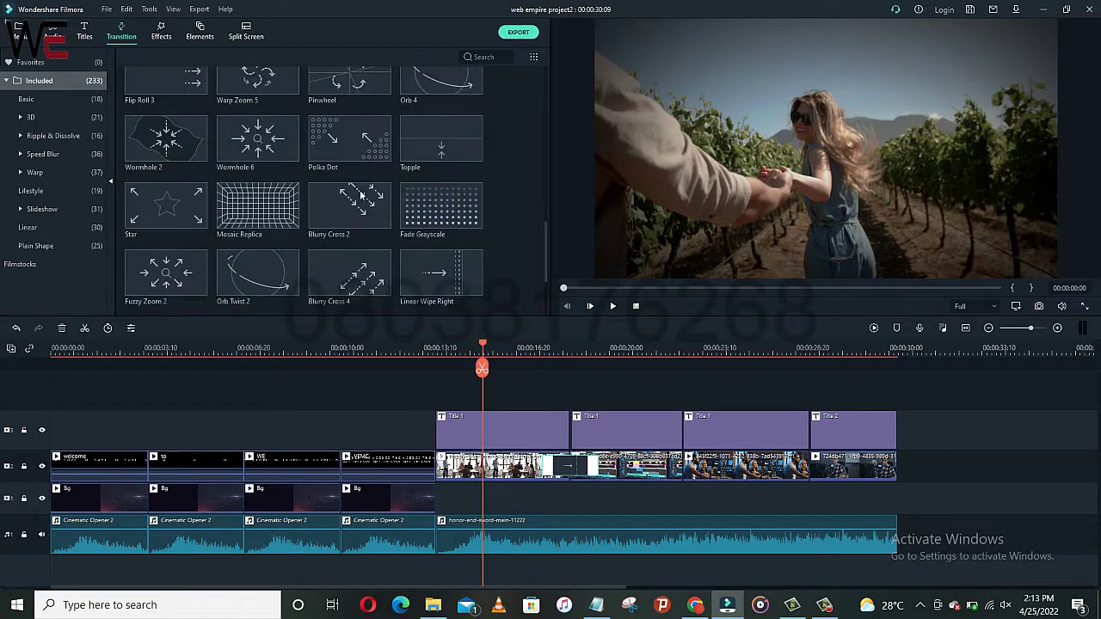
pyautogui.scroll(-2, 210, 187)
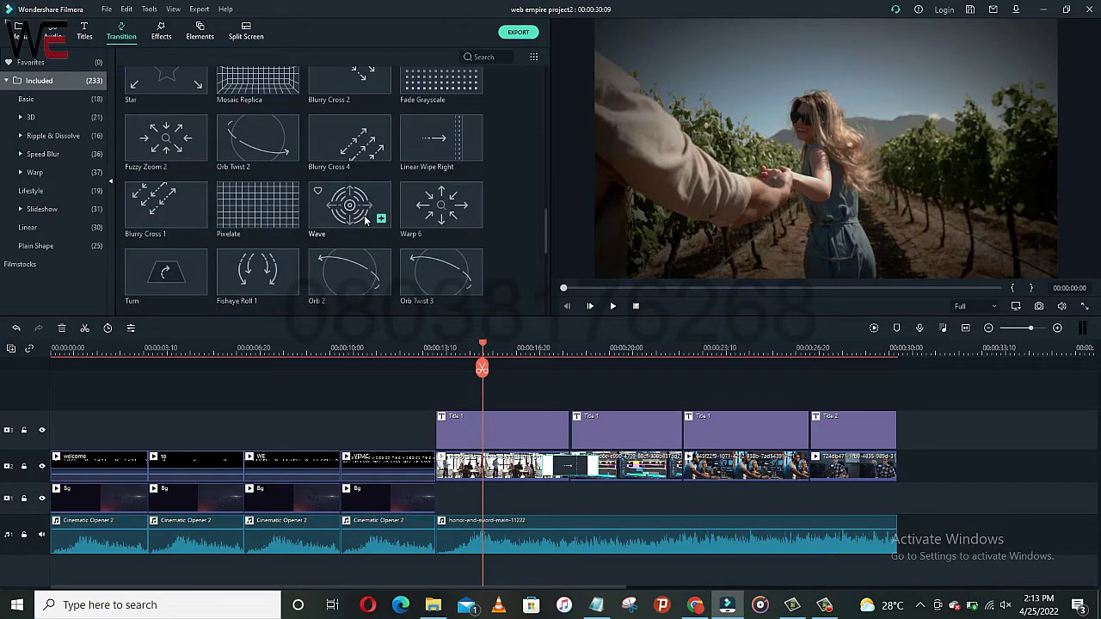
pyautogui.scroll(-3, 365, 220)
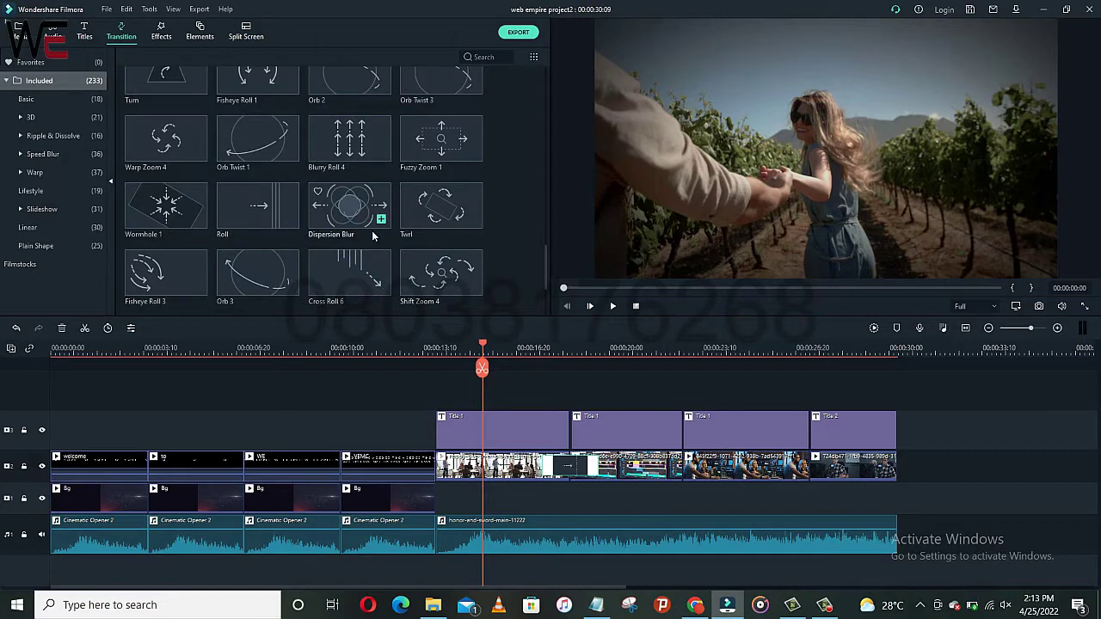
pyautogui.moveTo(360, 214); pyautogui.dragTo(662, 469)
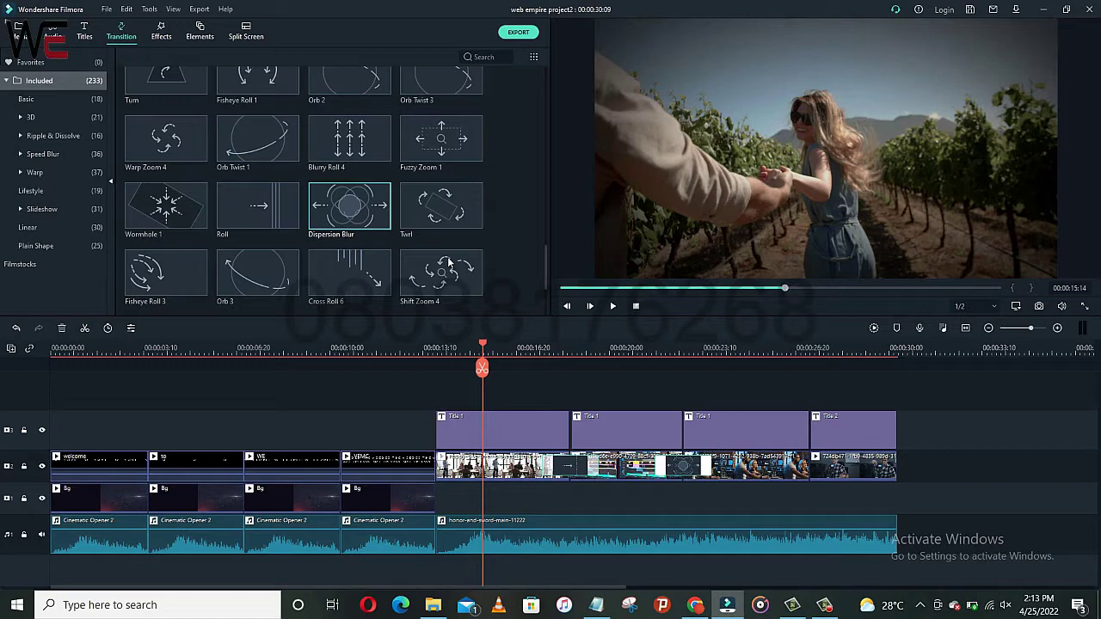
# - Add the Warp 5 transition at the following clip boundary and move the playhead back to the start
pyautogui.scroll(-3, 265, 269)
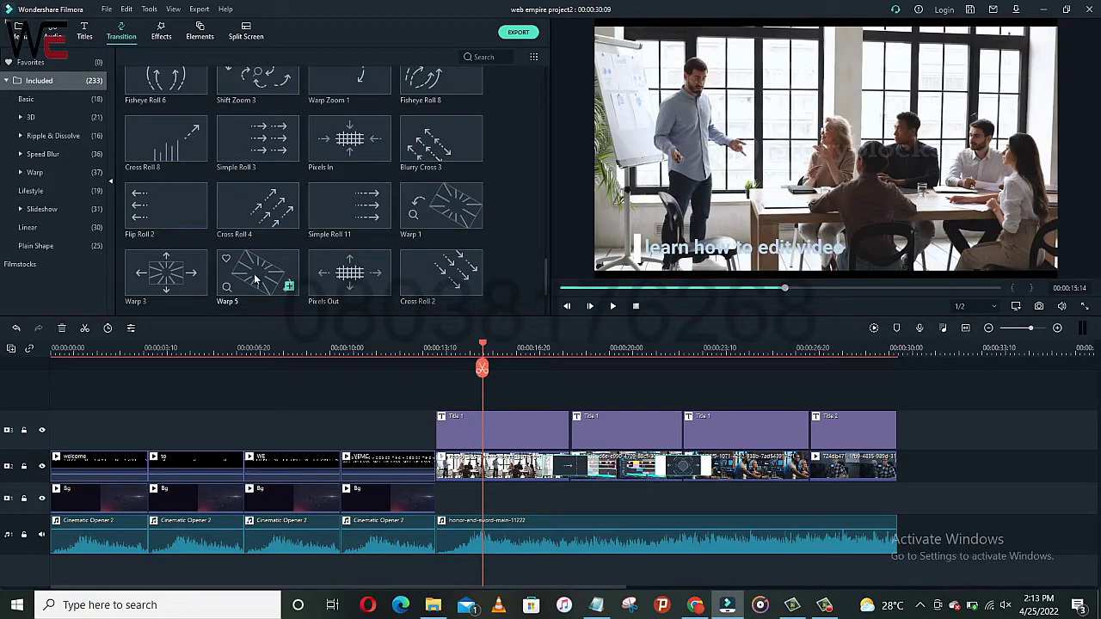
pyautogui.moveTo(254, 277); pyautogui.dragTo(787, 466)
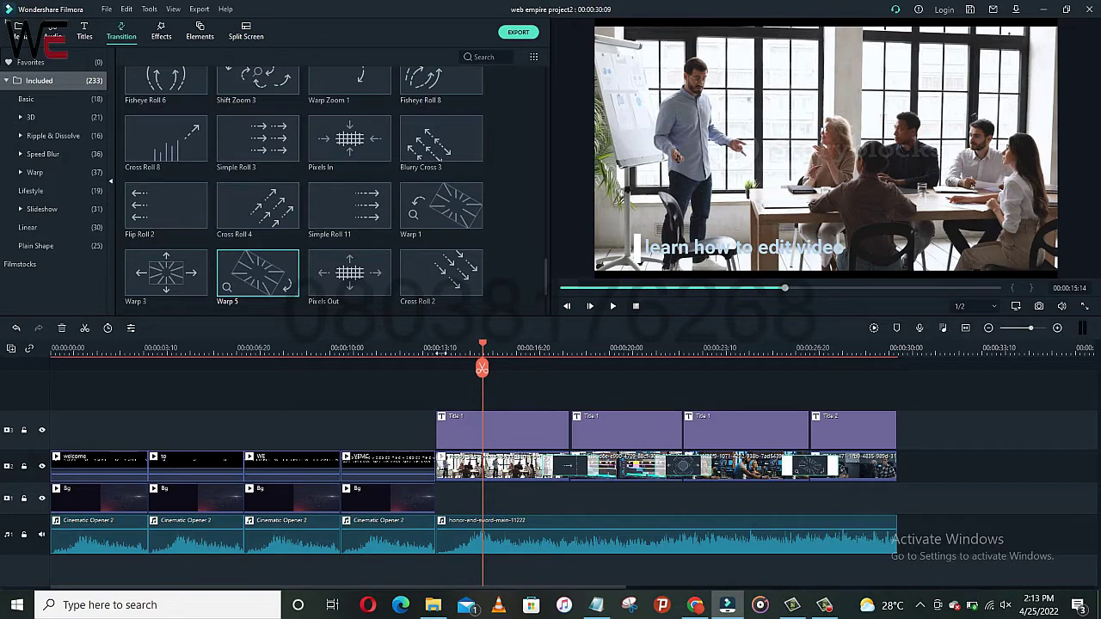
pyautogui.click(403, 354)
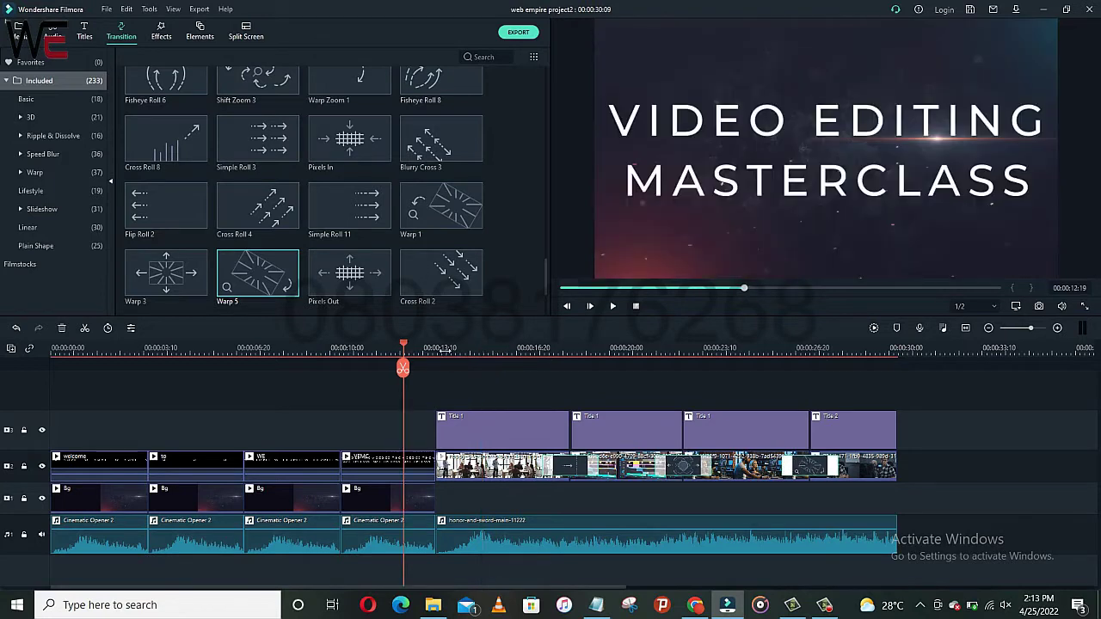
pyautogui.click(445, 353)
pyautogui.press('space')
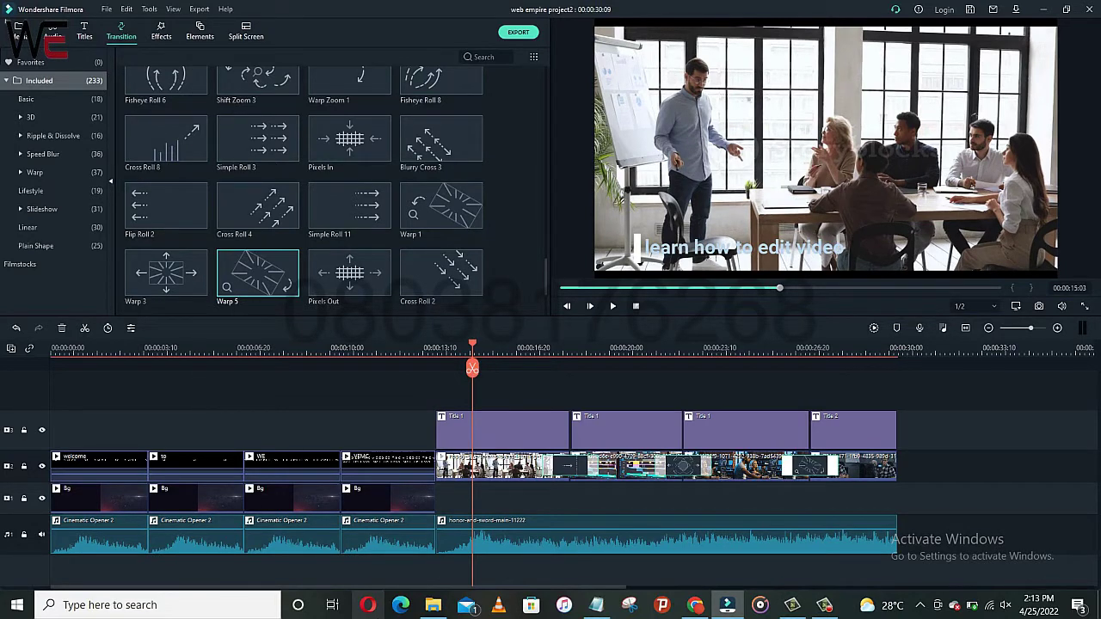
pyautogui.press('XF86AudioLowerVolume')
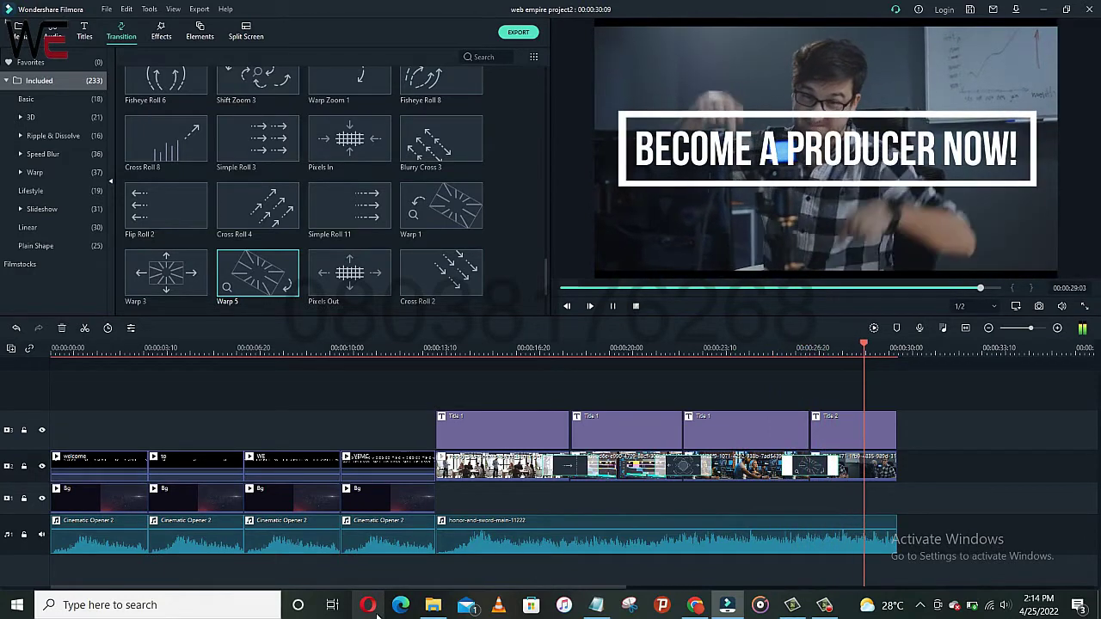
pyautogui.press('space')
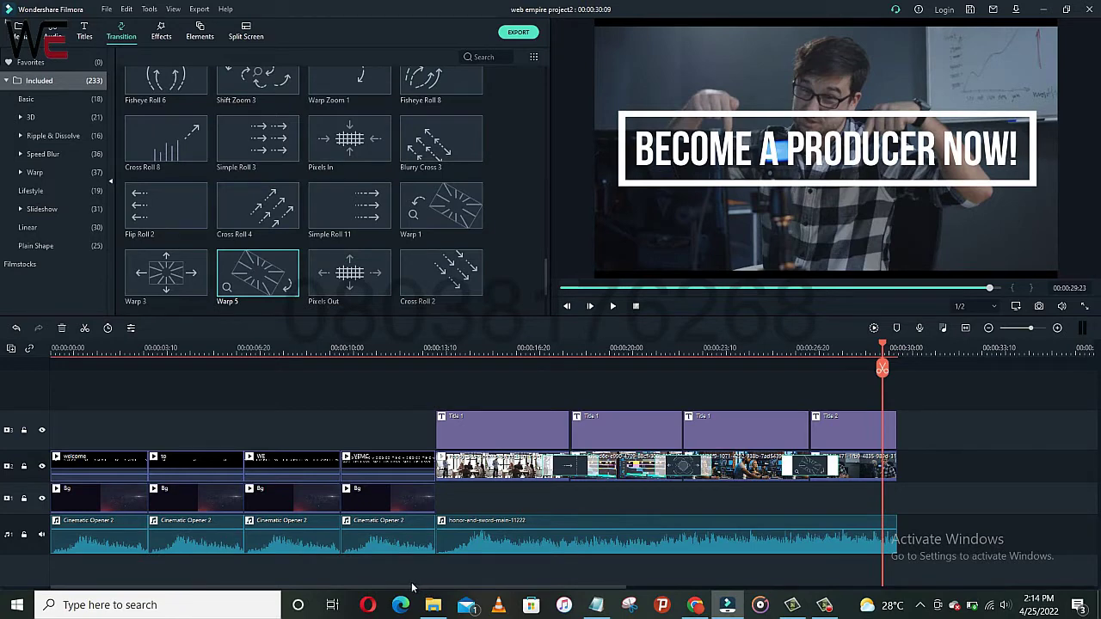
pyautogui.press('XF86AudioLowerVolume')
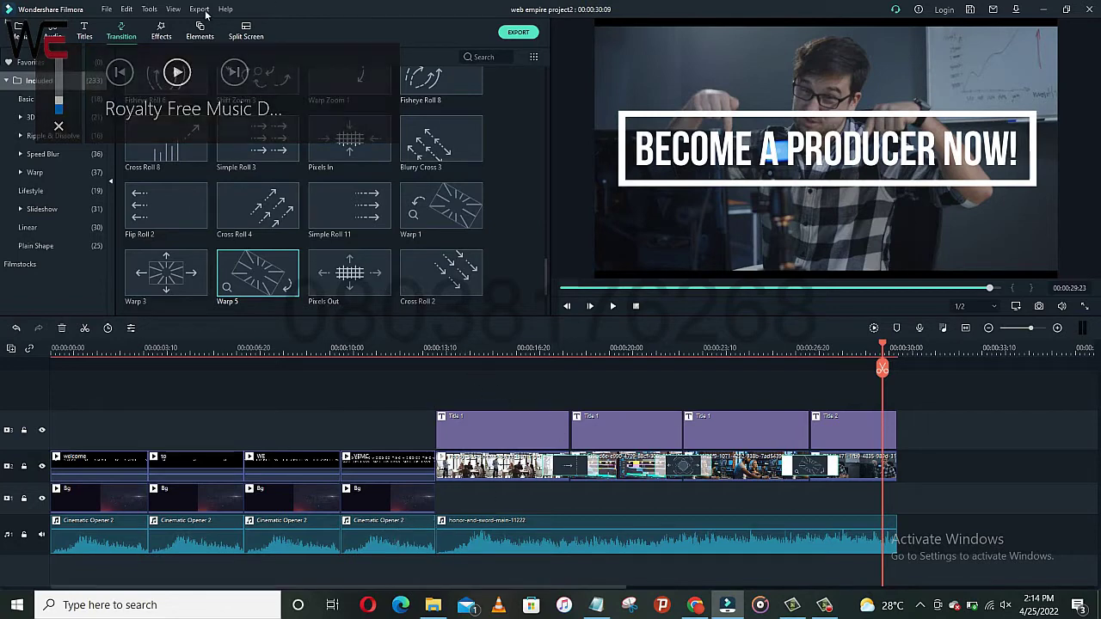
# - Switch to the Effects library and delete the three transitions from the video track
pyautogui.click(161, 32)
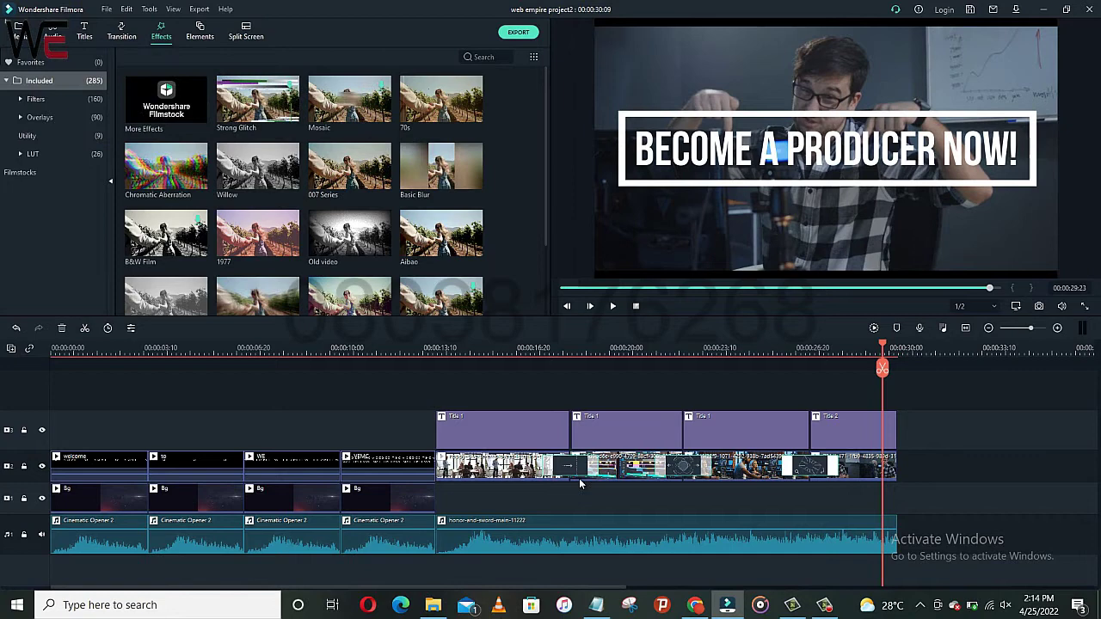
pyautogui.press('Delete')
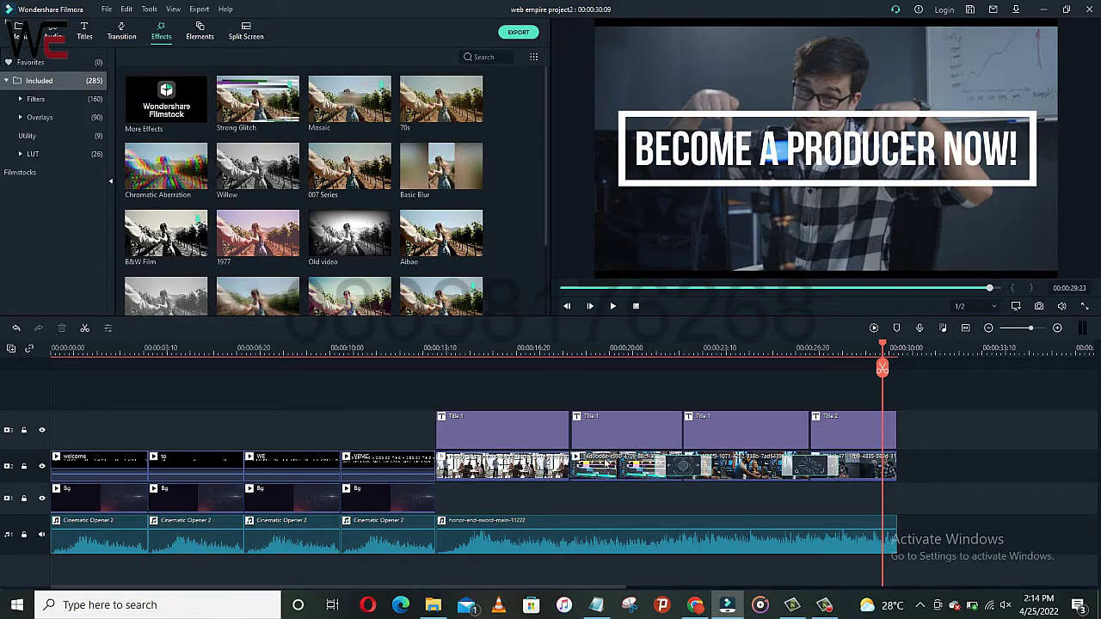
pyautogui.click(664, 462)
pyautogui.press('Delete')
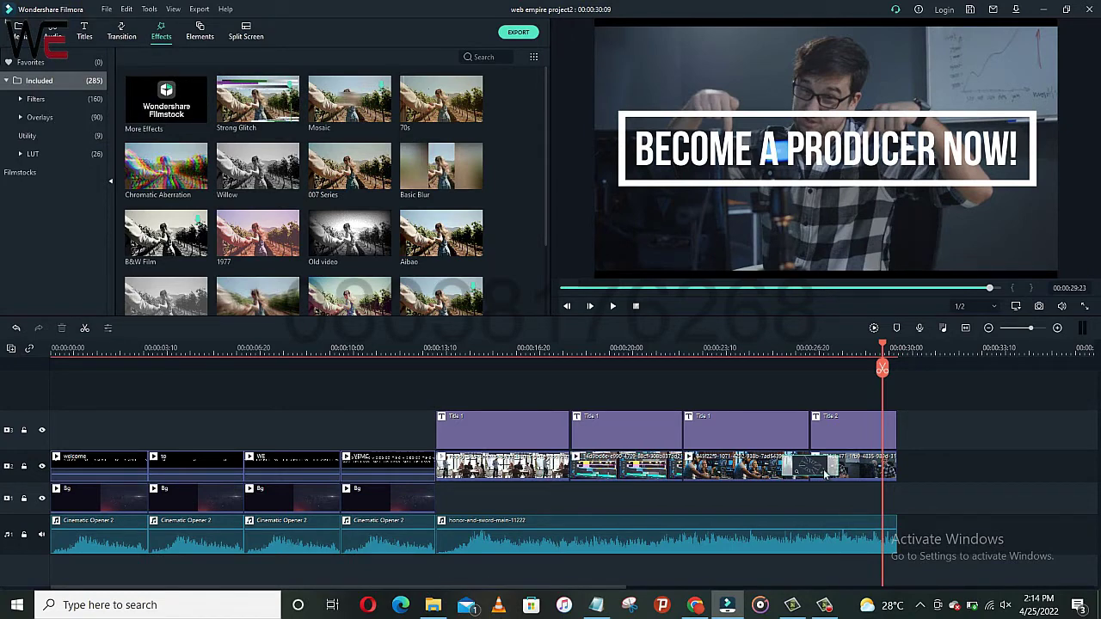
pyautogui.click(823, 468)
pyautogui.press('Delete')
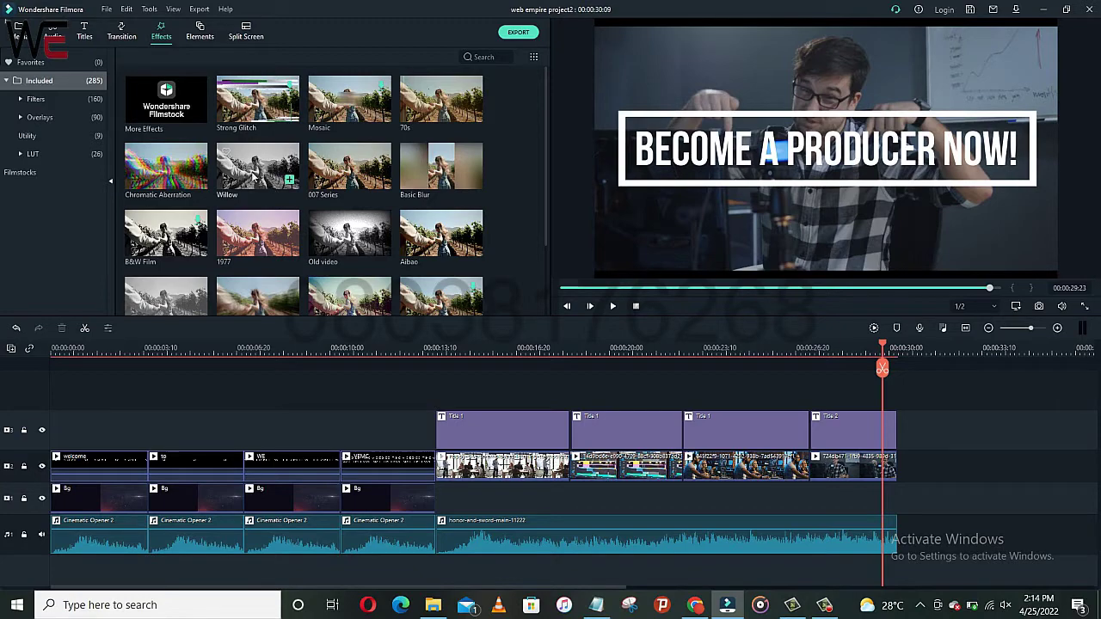
# - Browse the Effects library and preview the Mosaic and 70s filters
pyautogui.scroll(-5, 295, 178)
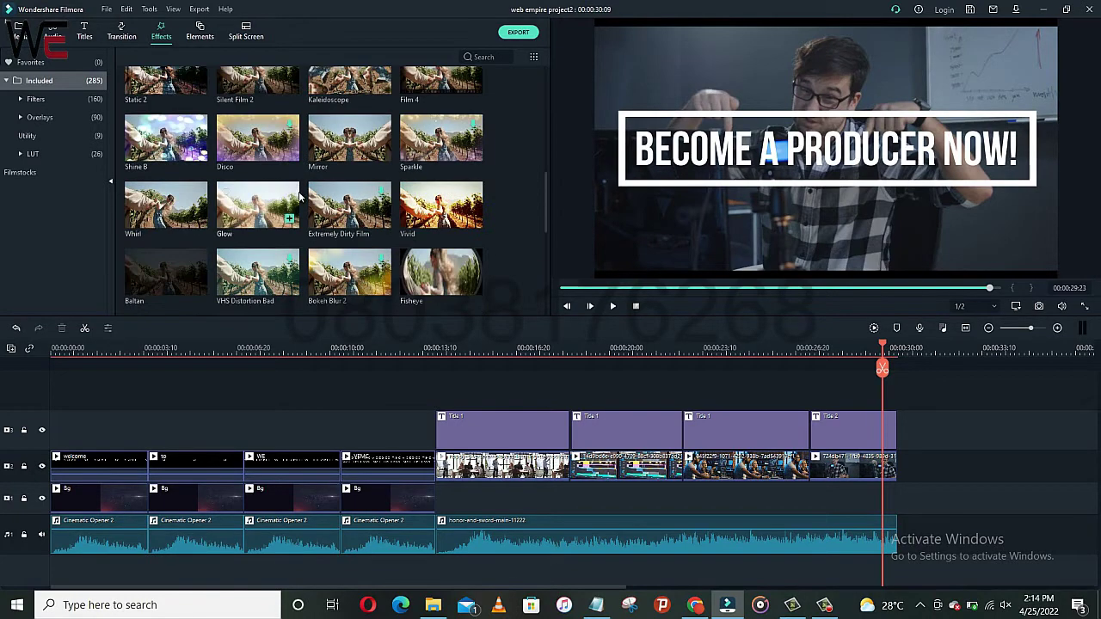
pyautogui.scroll(-8, 299, 197)
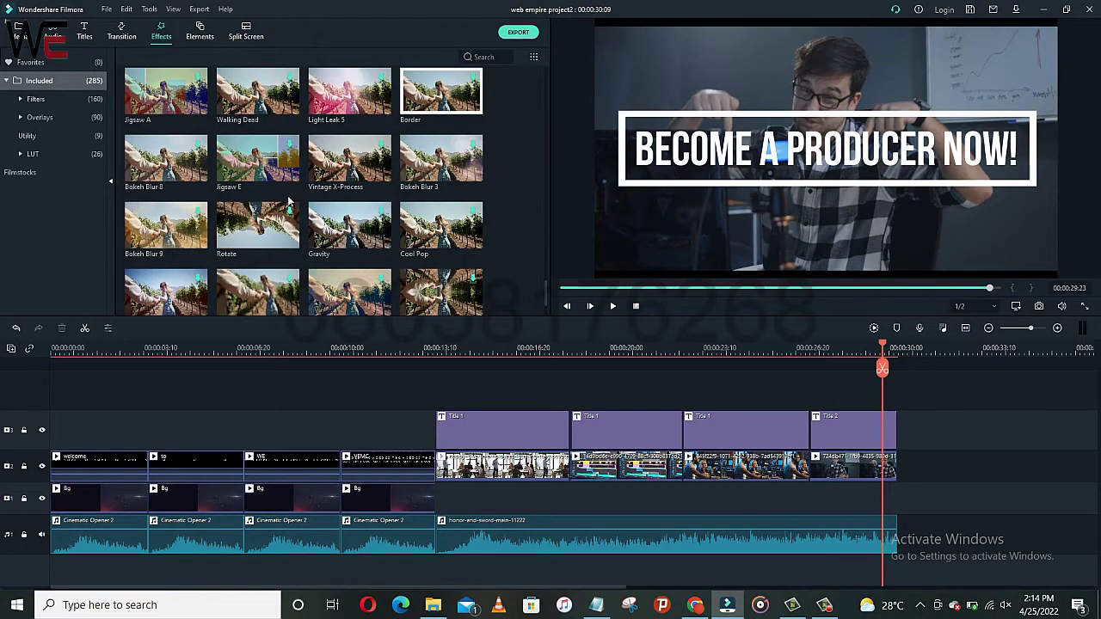
pyautogui.scroll(-6, 287, 211)
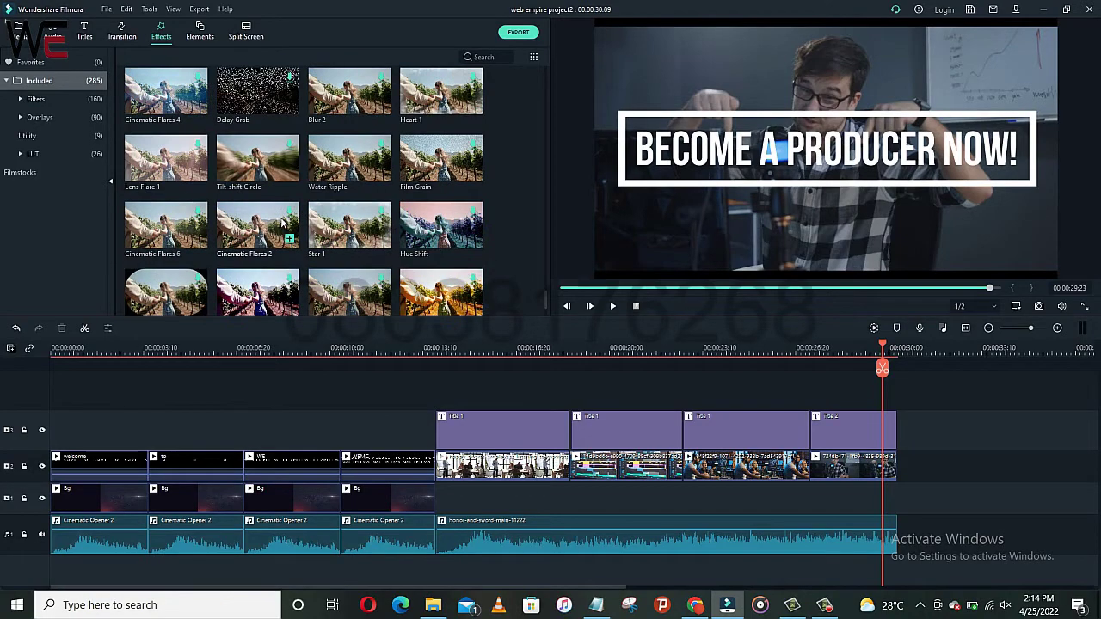
pyautogui.scroll(-8, 282, 223)
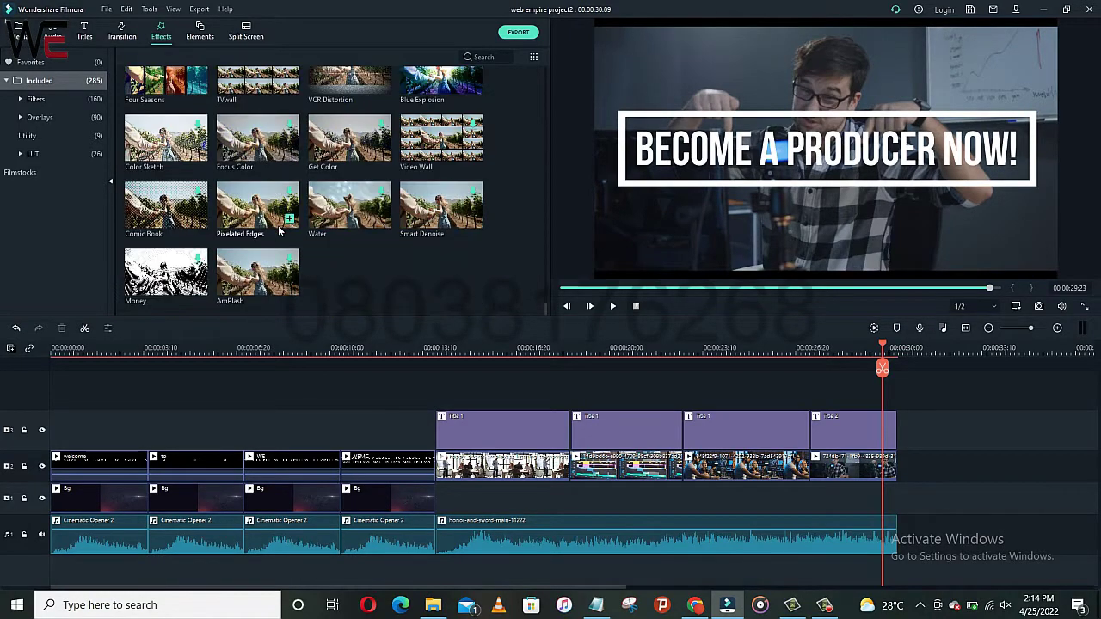
pyautogui.scroll(20, 280, 231)
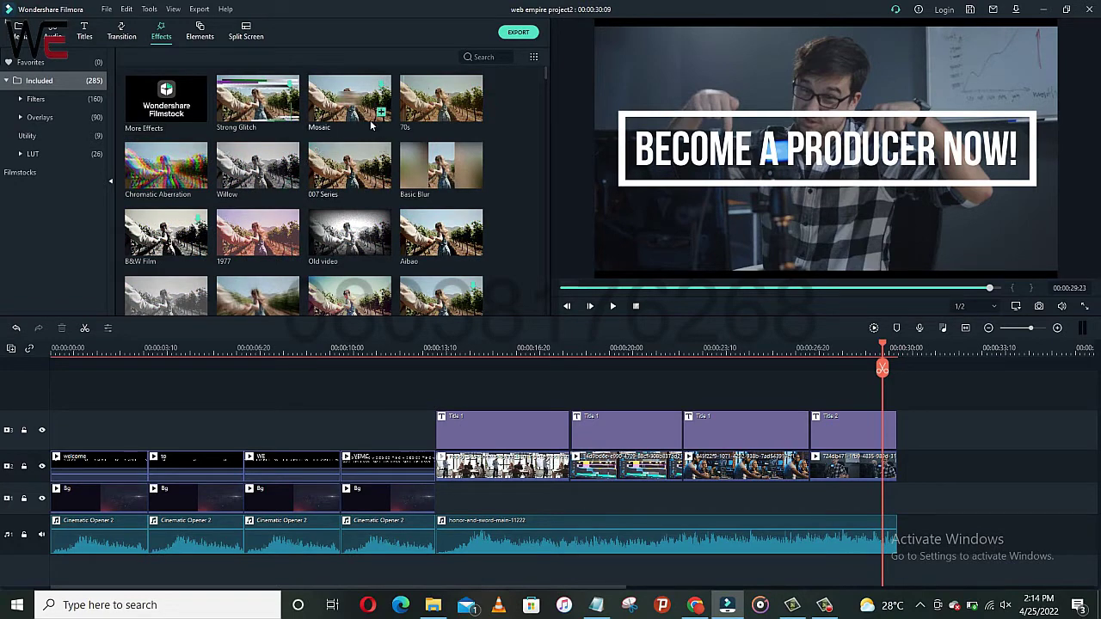
pyautogui.click(345, 102)
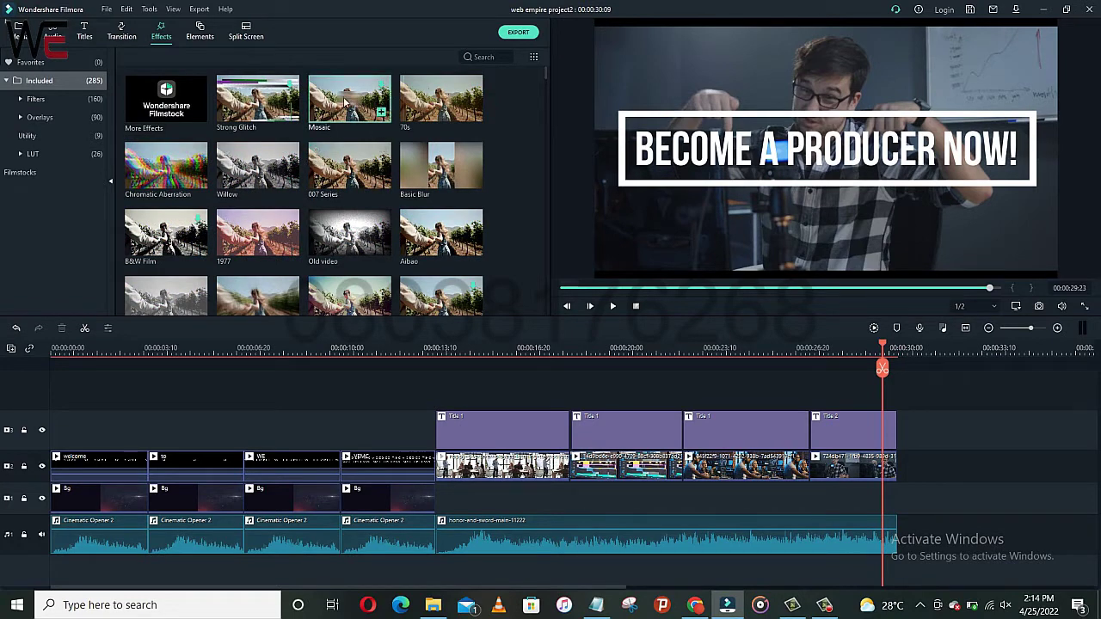
pyautogui.click(443, 109)
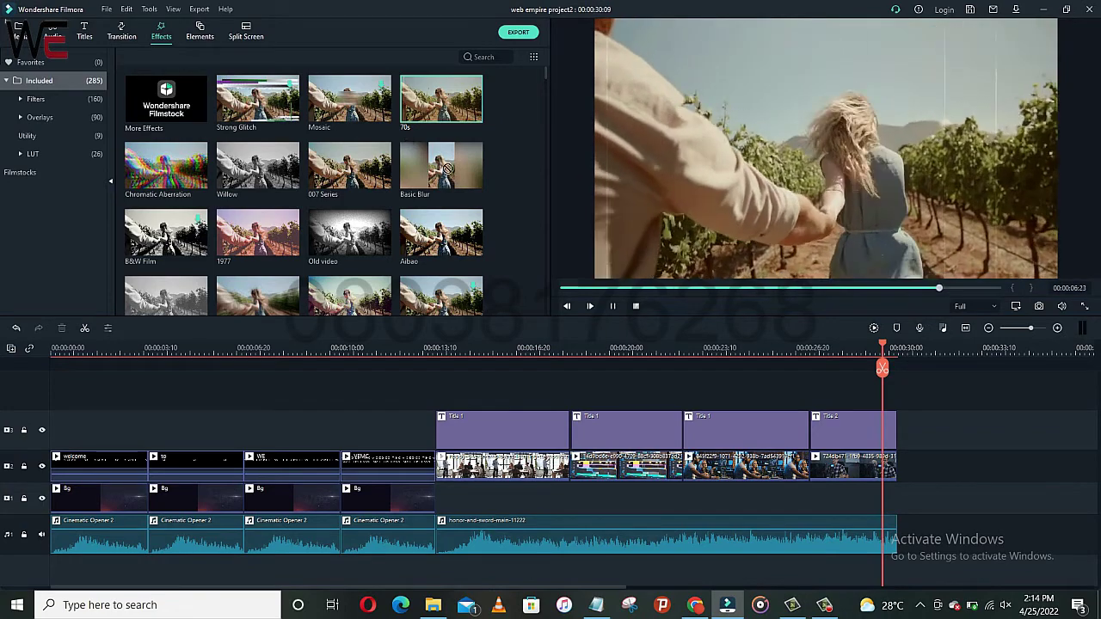
# - Undo the last clip change and apply the 70s effect to the first meeting clip
pyautogui.click(502, 465)
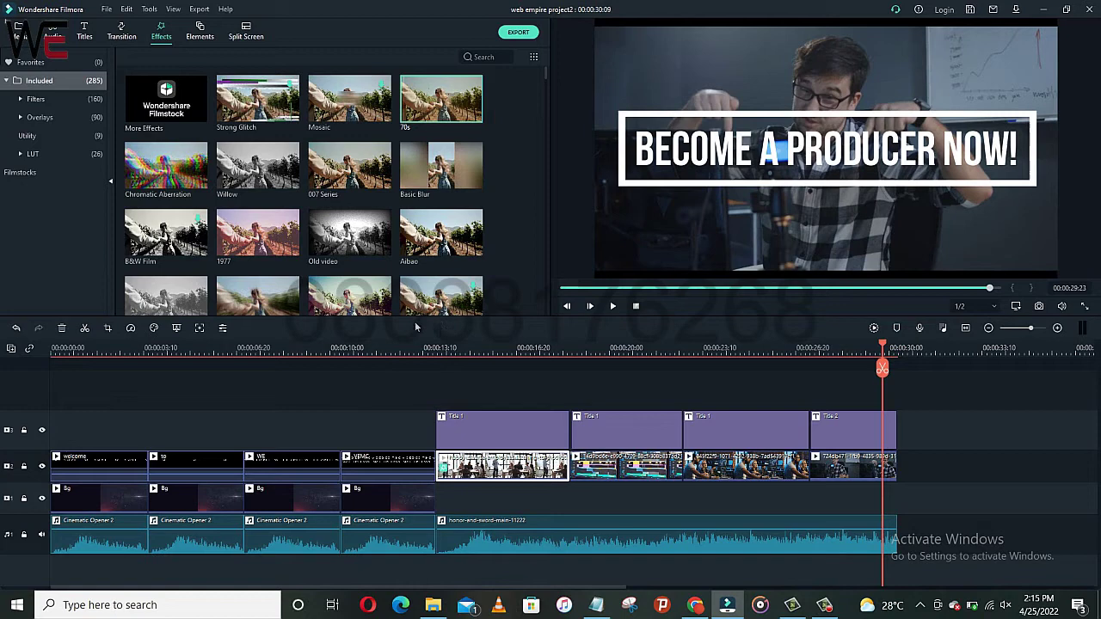
pyautogui.hotkey('ctrl', 'z')
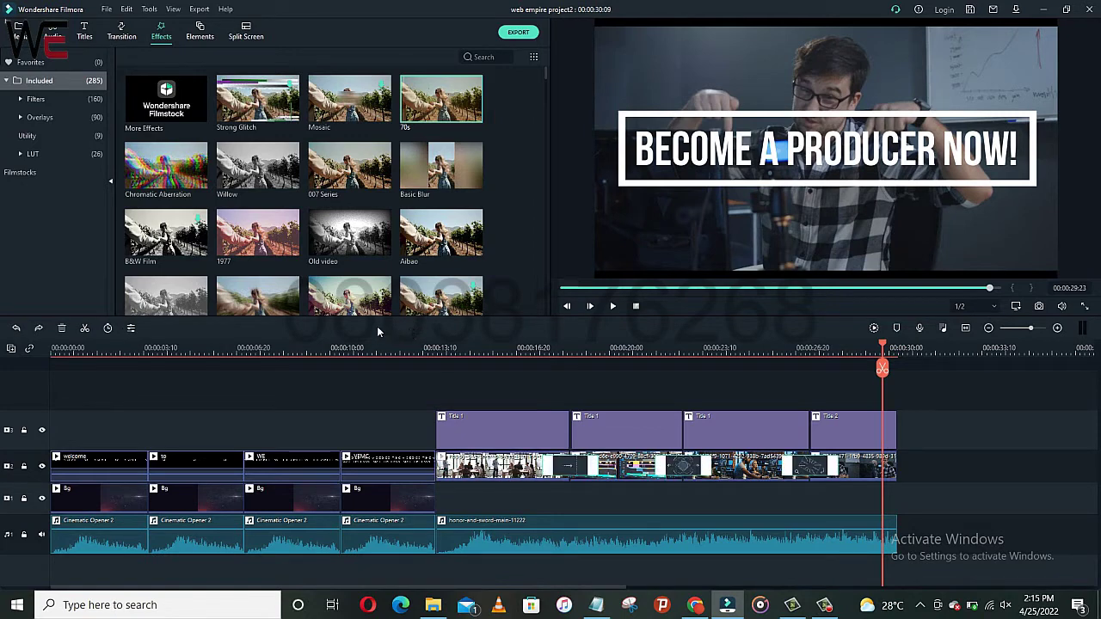
pyautogui.moveTo(454, 166)
pyautogui.moveTo(445, 105)
pyautogui.moveTo(459, 395); pyautogui.dragTo(465, 472)
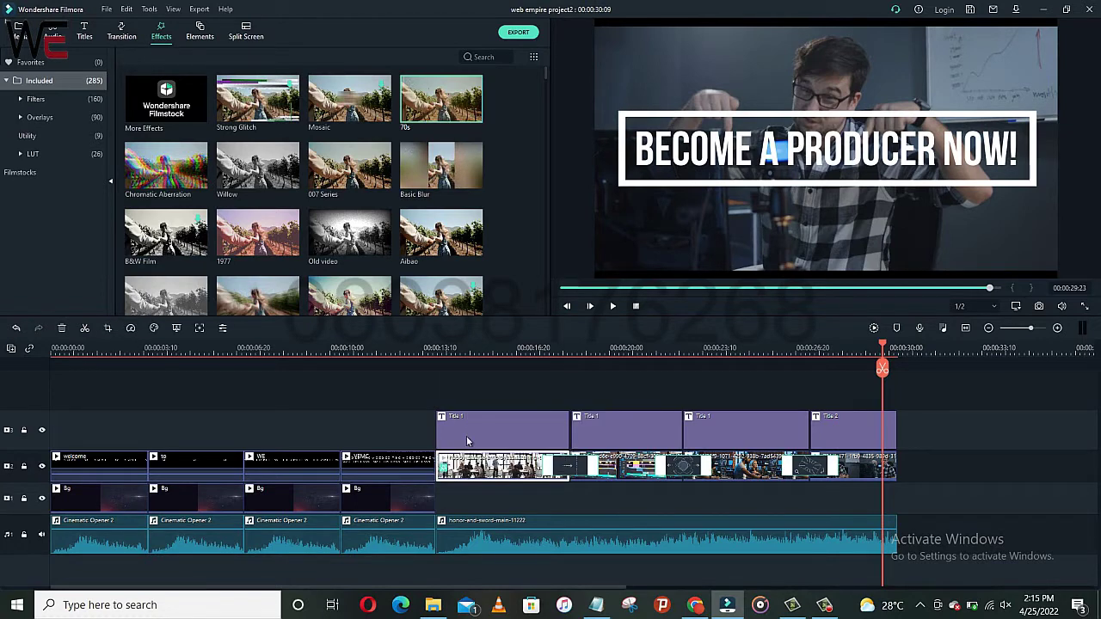
# - Play the project from 00:00:13:06 and stop at 00:00:16:23
pyautogui.click(420, 348)
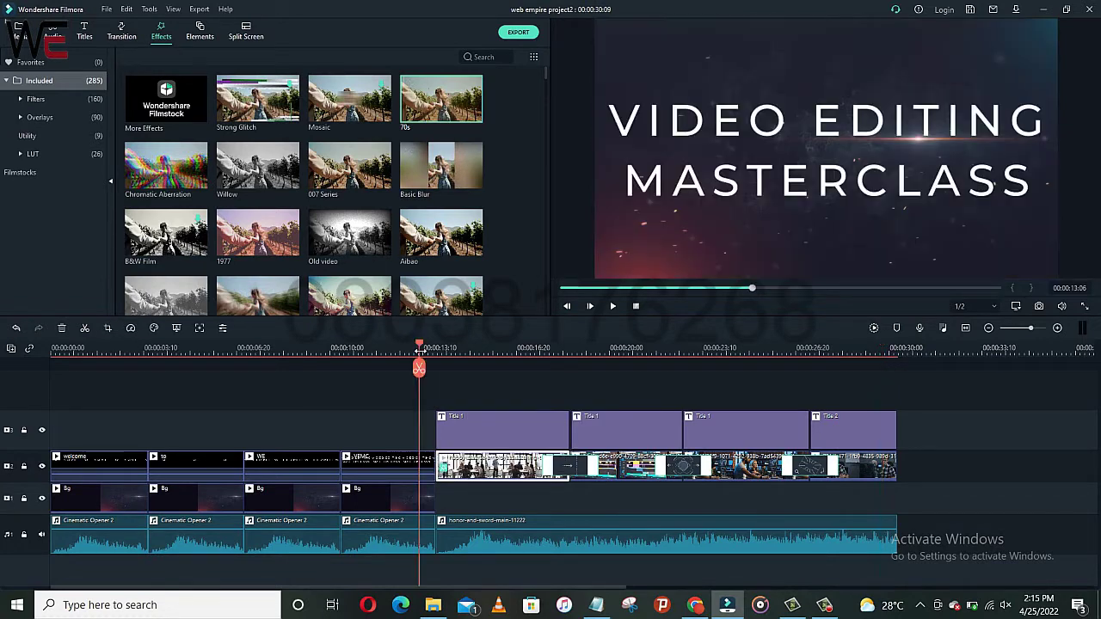
pyautogui.press('space')
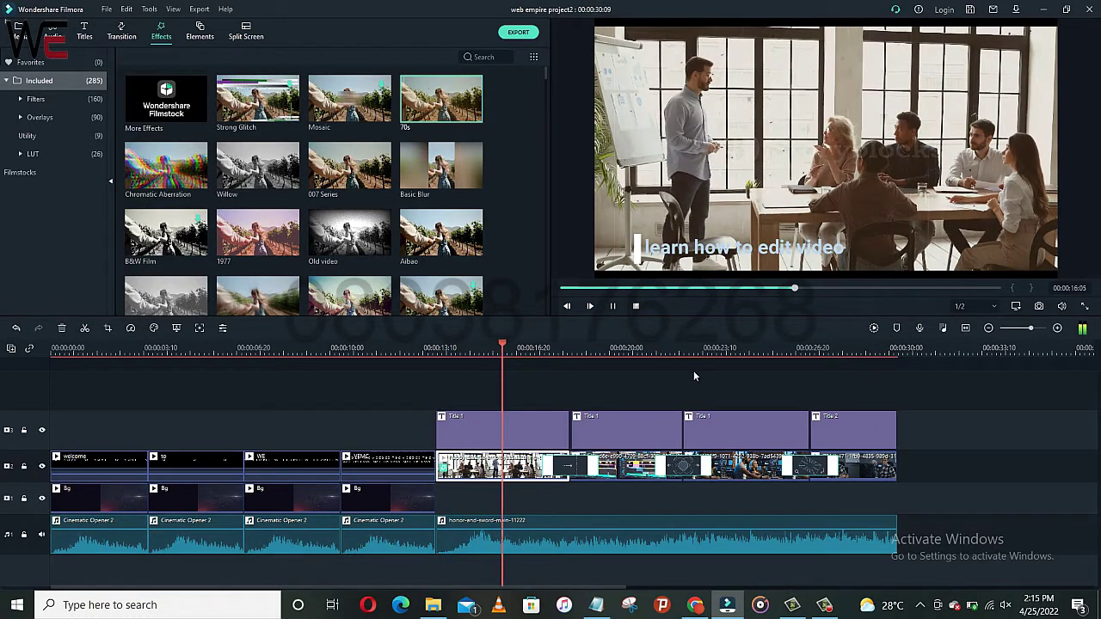
pyautogui.press('space')
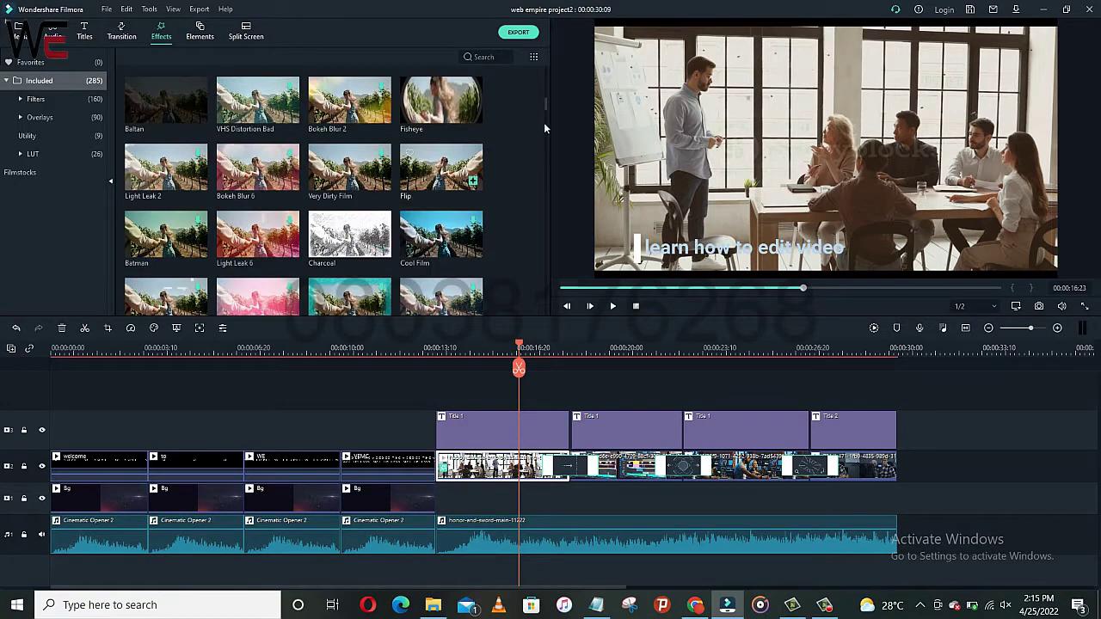
# - Apply Fisheye, Charcoal and Blur Bars to the next three clips, then return playback to 00:00:13:16
pyautogui.moveTo(445, 101); pyautogui.dragTo(605, 468)
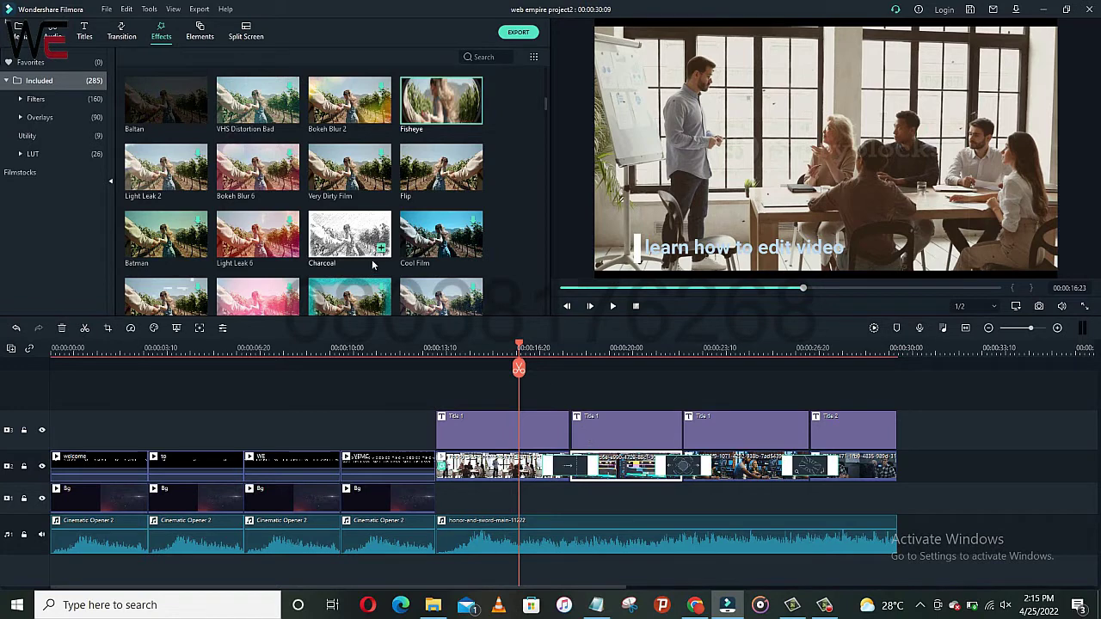
pyautogui.moveTo(352, 237); pyautogui.dragTo(728, 465)
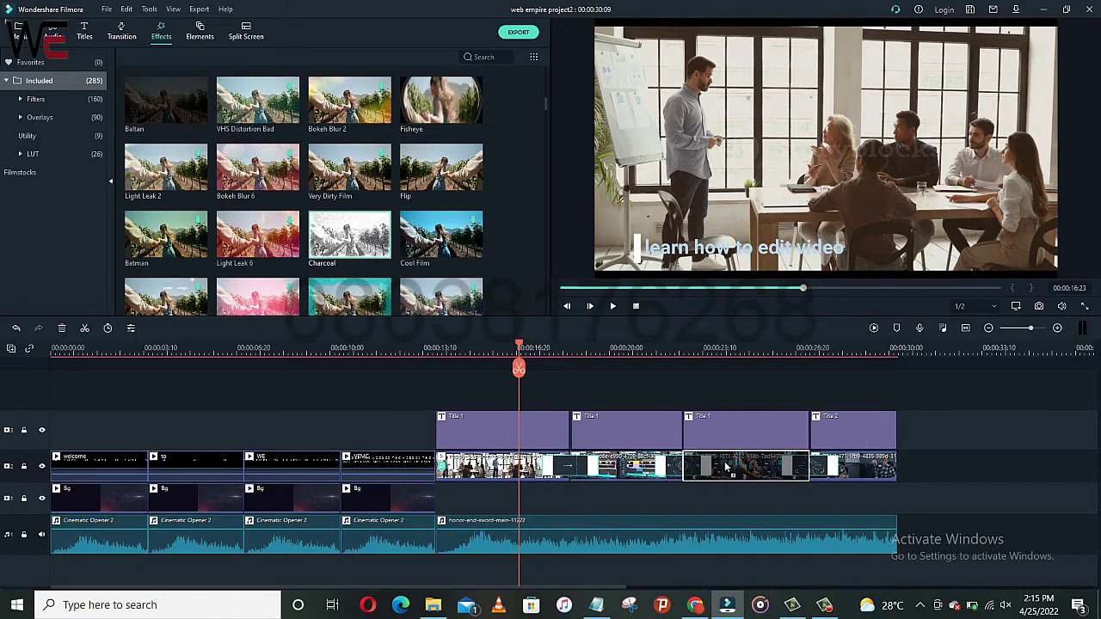
pyautogui.click(727, 465)
pyautogui.scroll(-3, 334, 268)
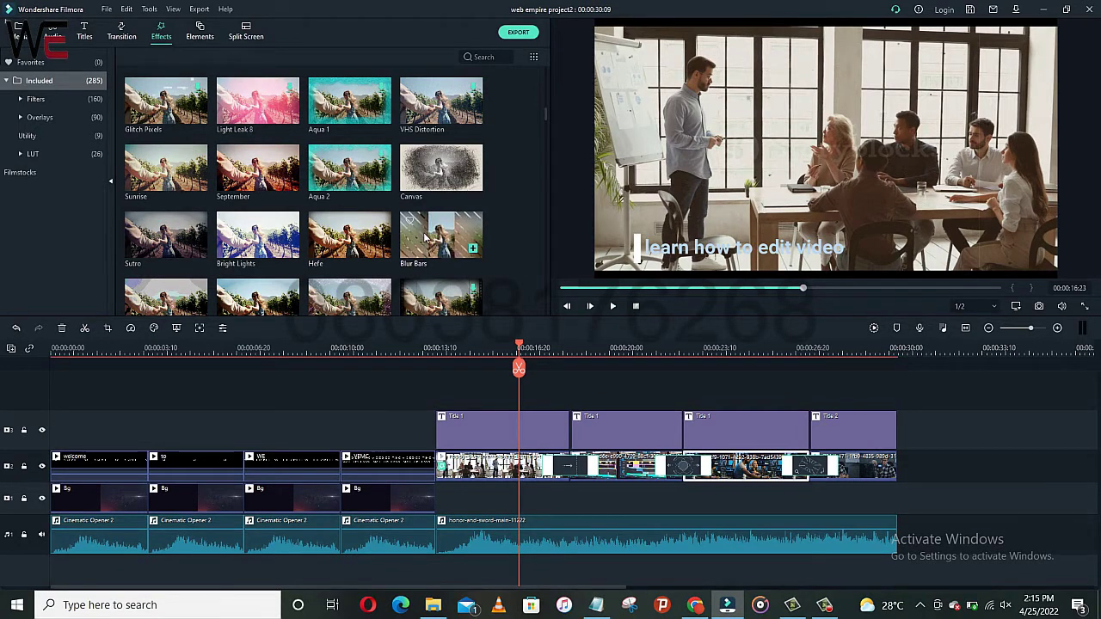
pyautogui.moveTo(425, 238); pyautogui.dragTo(783, 473)
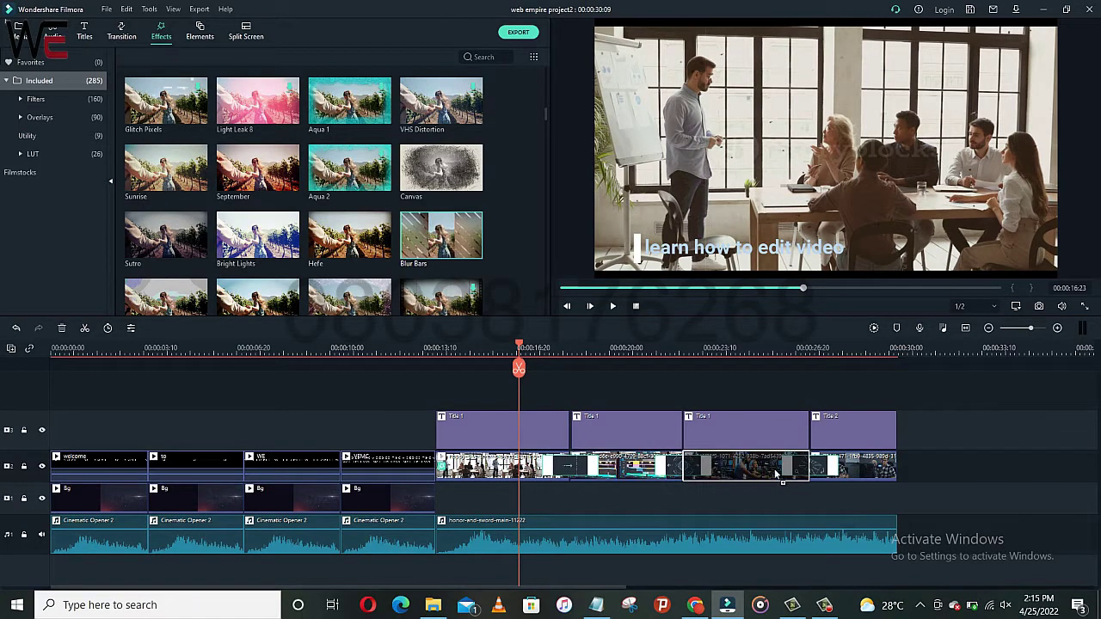
pyautogui.click(830, 473)
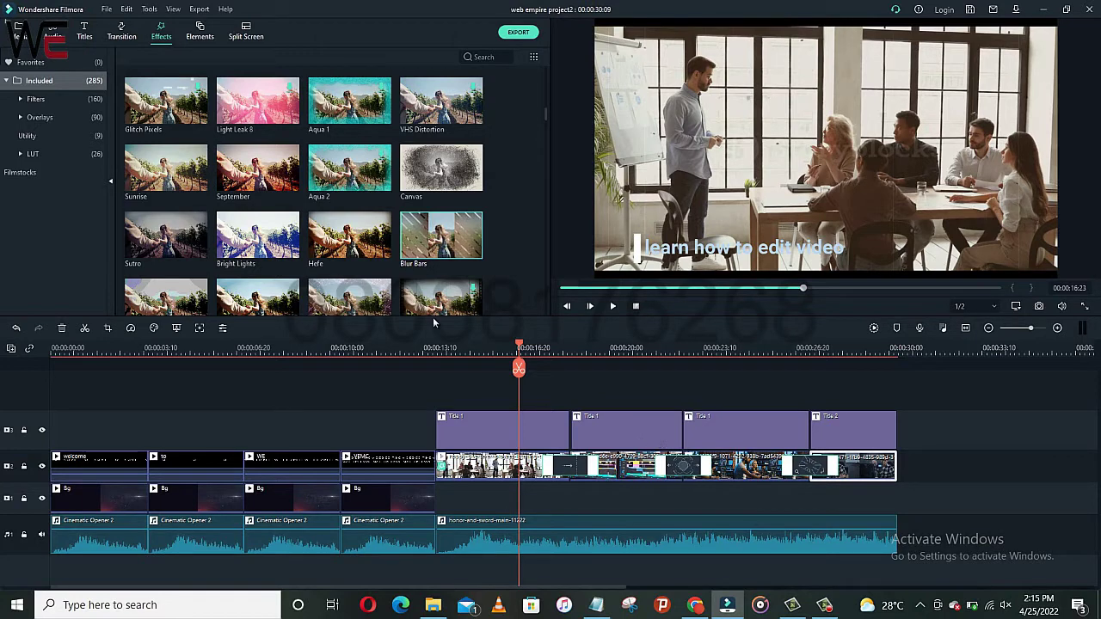
pyautogui.click(429, 352)
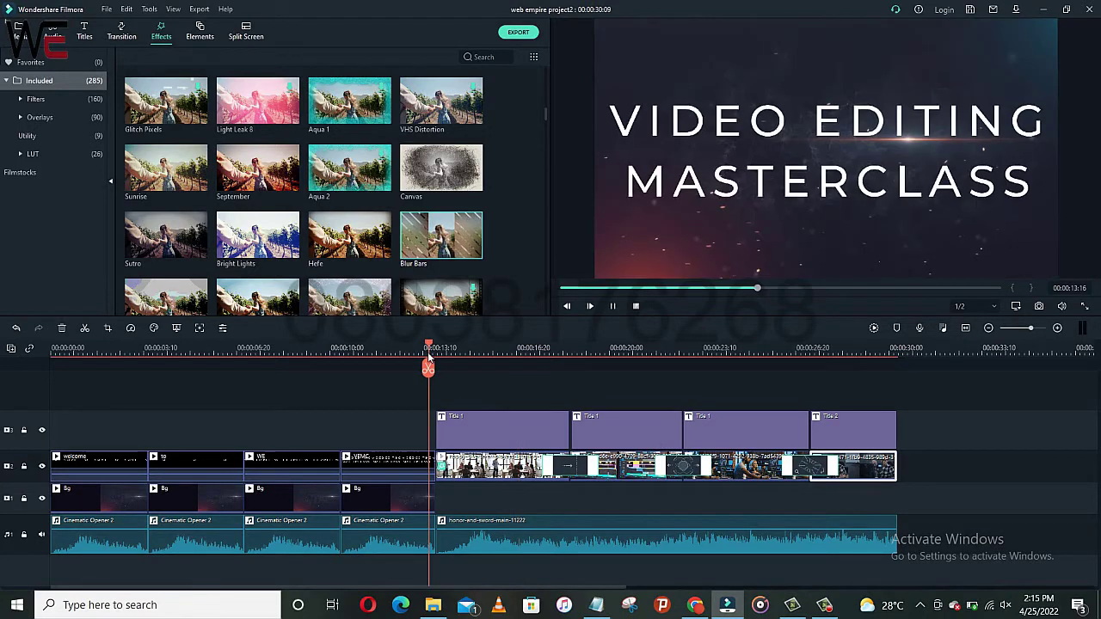
pyautogui.press('space')
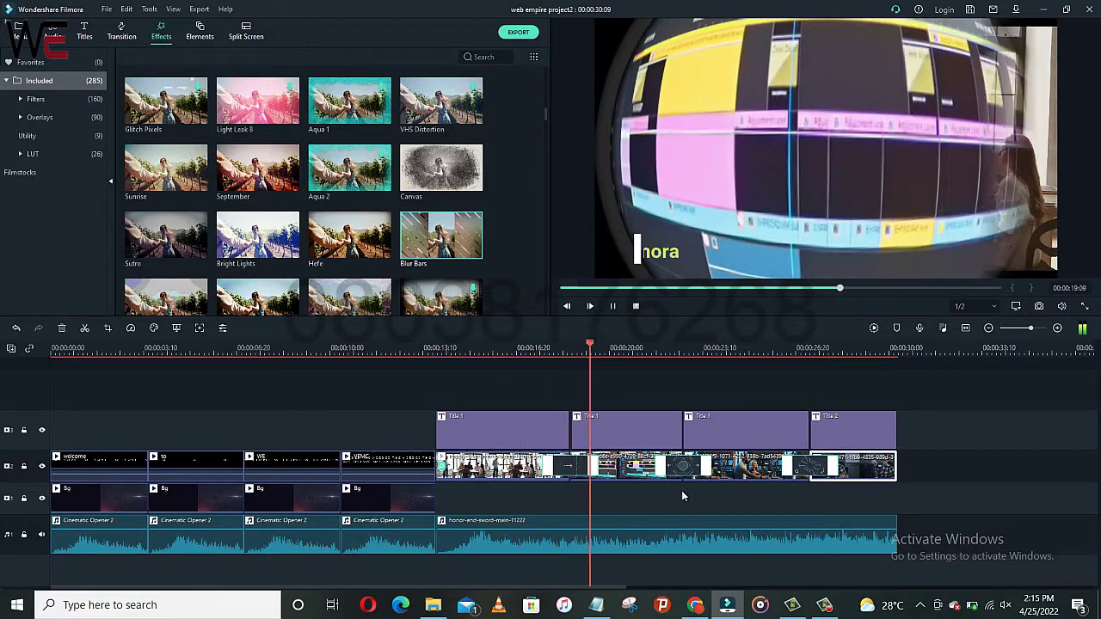
pyautogui.scroll(3, 396, 183)
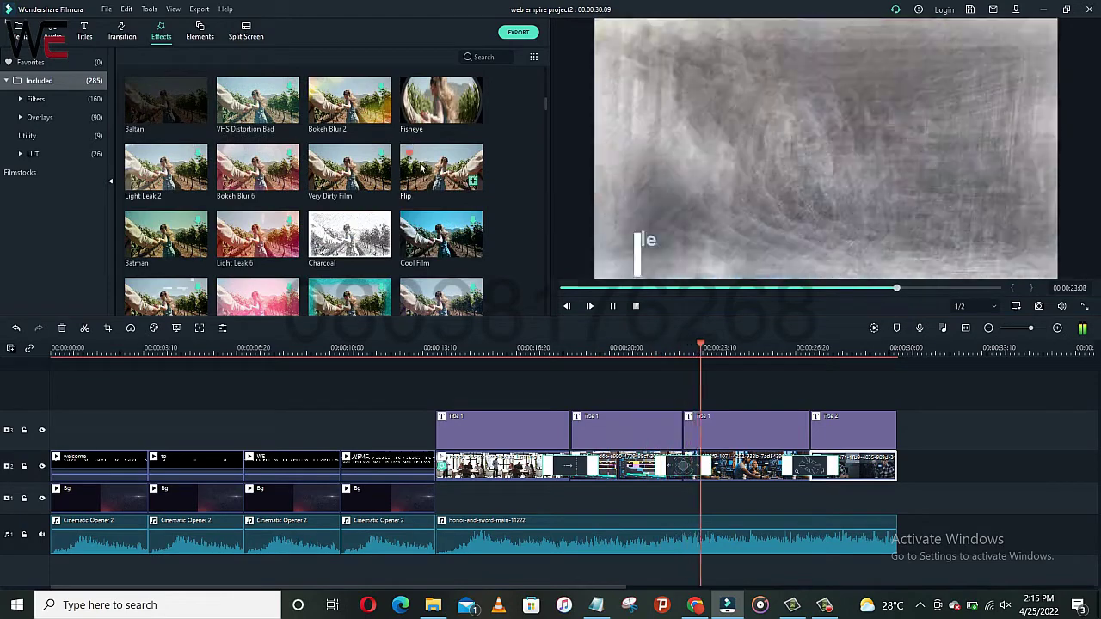
pyautogui.scroll(-3, 414, 163)
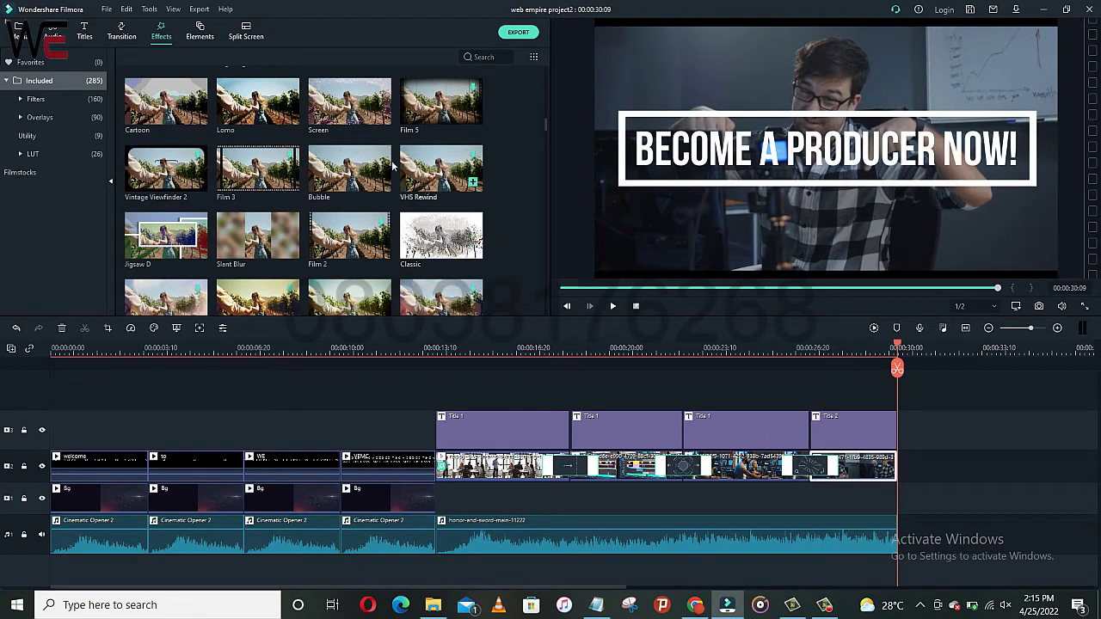
pyautogui.scroll(-5, 404, 236)
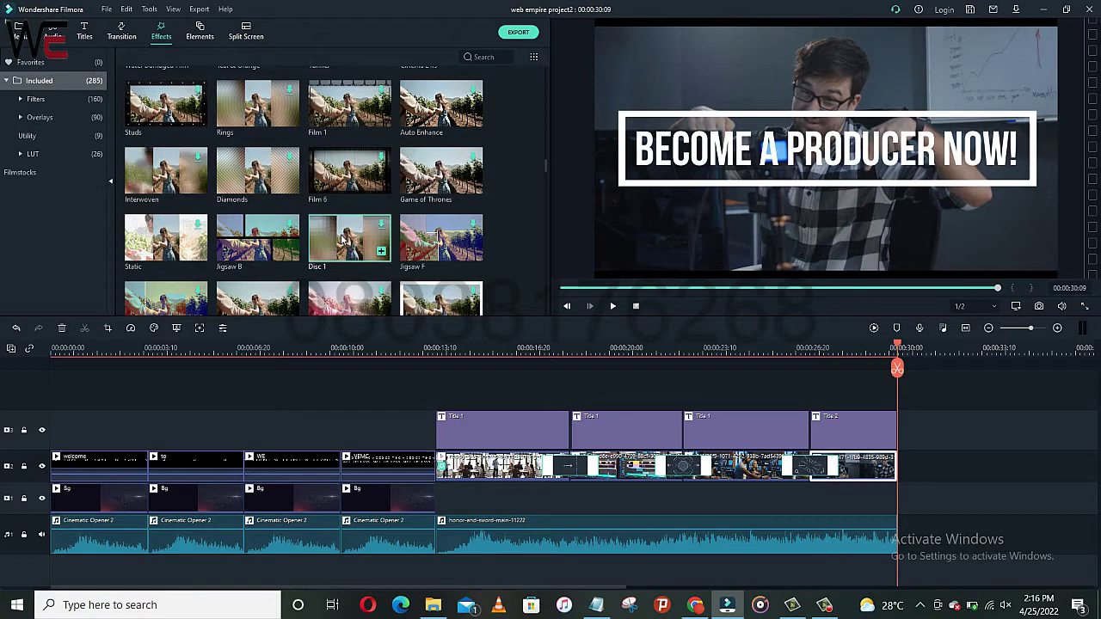
pyautogui.scroll(3, 347, 225)
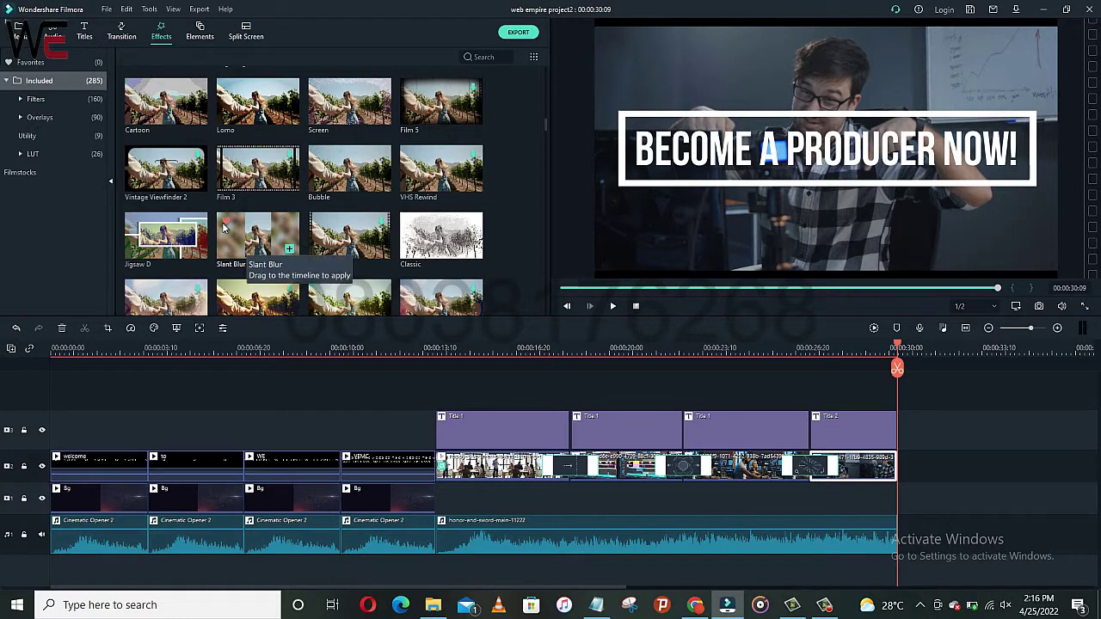
# - Apply Jigsaw D to the first meeting clip and play from about 00:00:13 to 00:00:19:09
pyautogui.moveTo(171, 236); pyautogui.dragTo(540, 467)
pyautogui.click(405, 349)
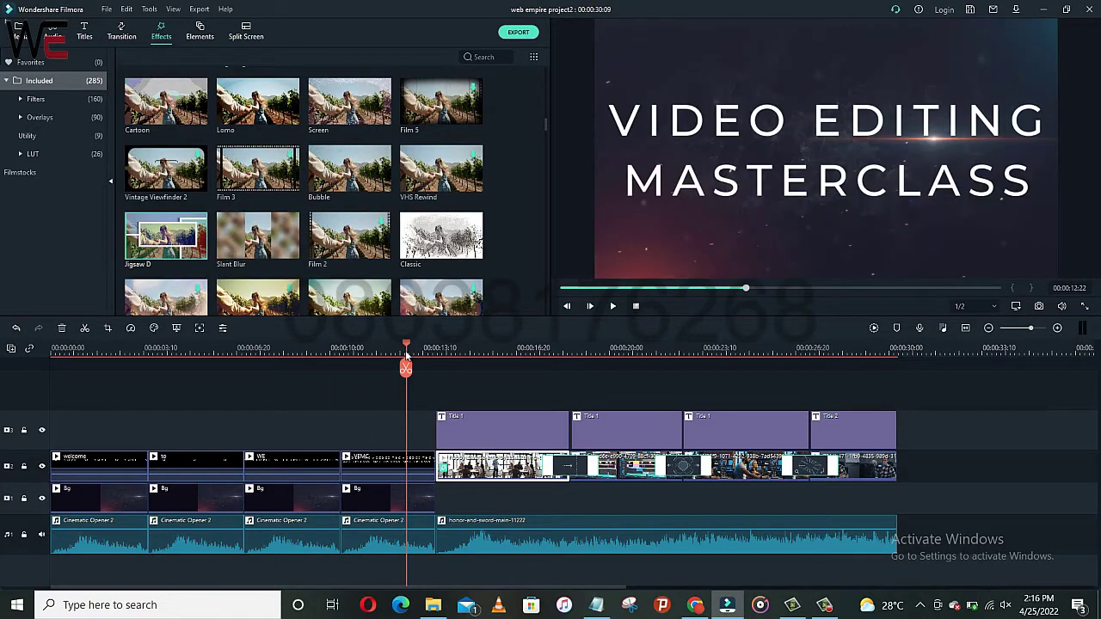
pyautogui.press('space')
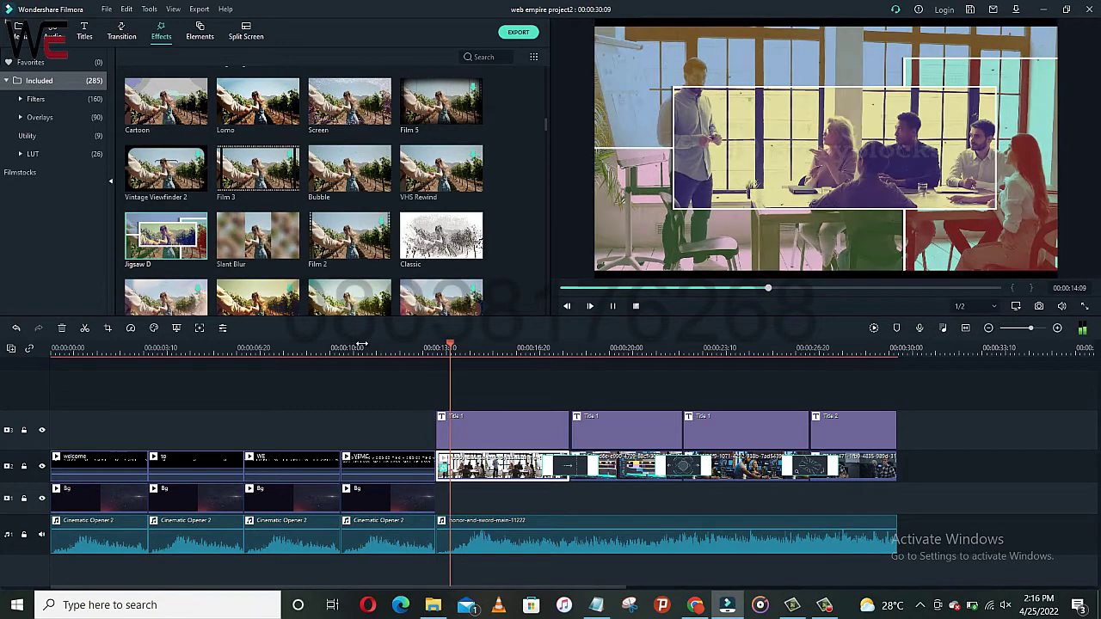
pyautogui.press('space')
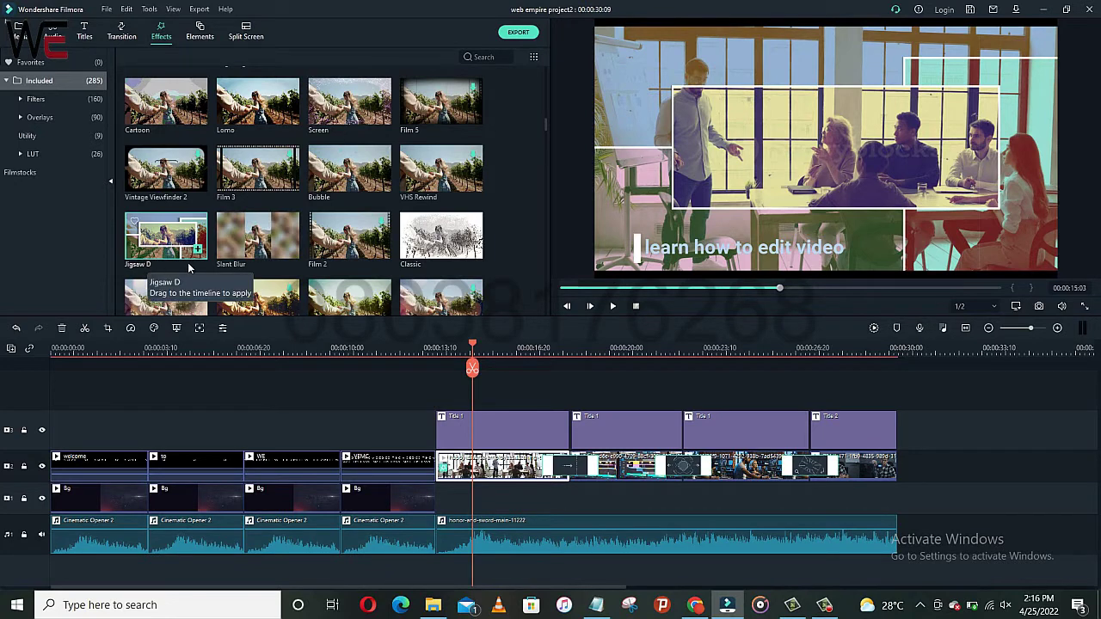
pyautogui.press('space')
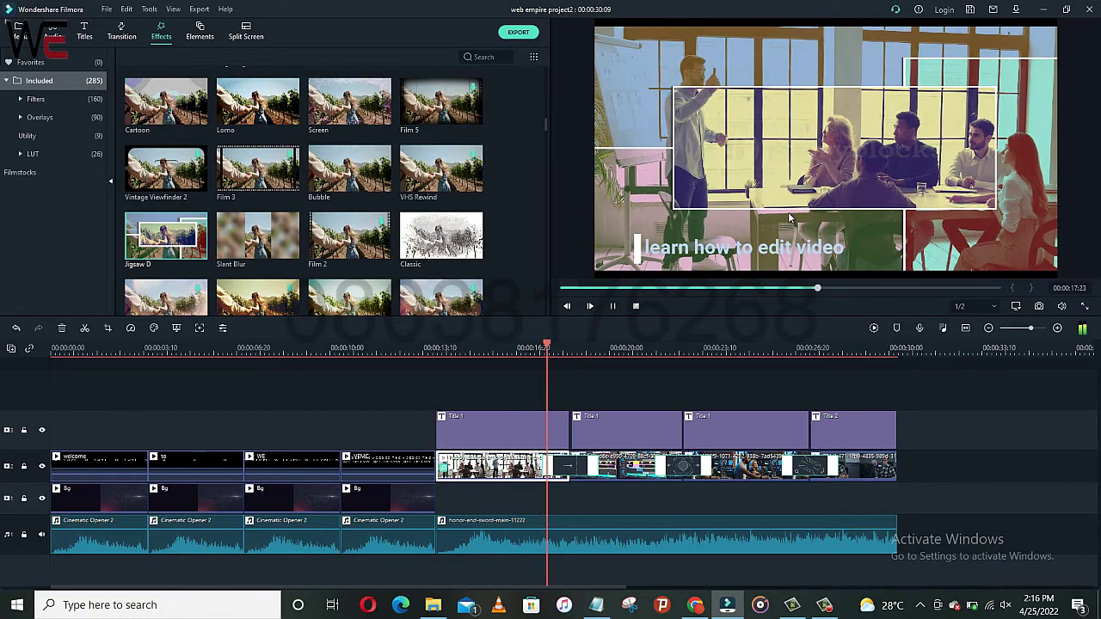
pyautogui.press('space')
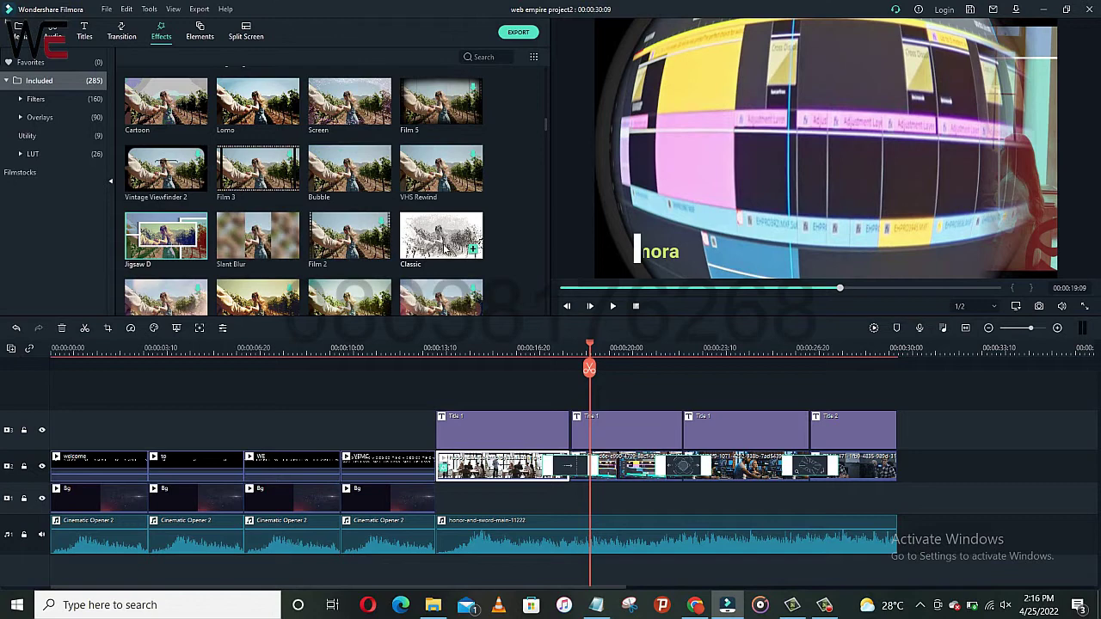
# - Apply Slant Blur to the second clip and play from 00:00:18:00 through to 00:00:25:12
pyautogui.moveTo(243, 245); pyautogui.dragTo(602, 470)
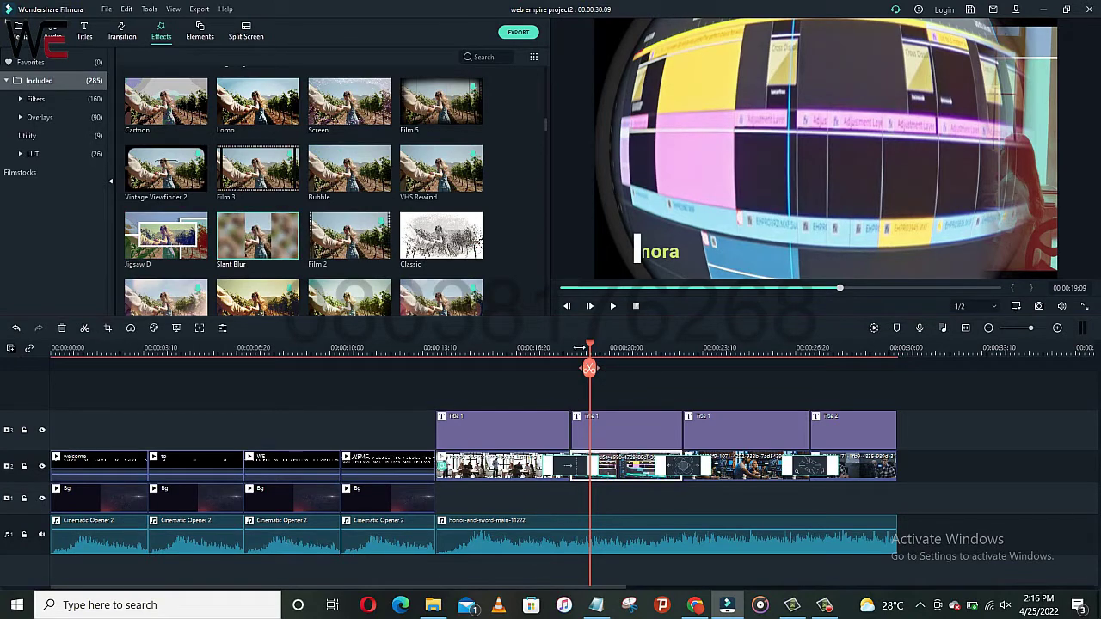
pyautogui.press('space')
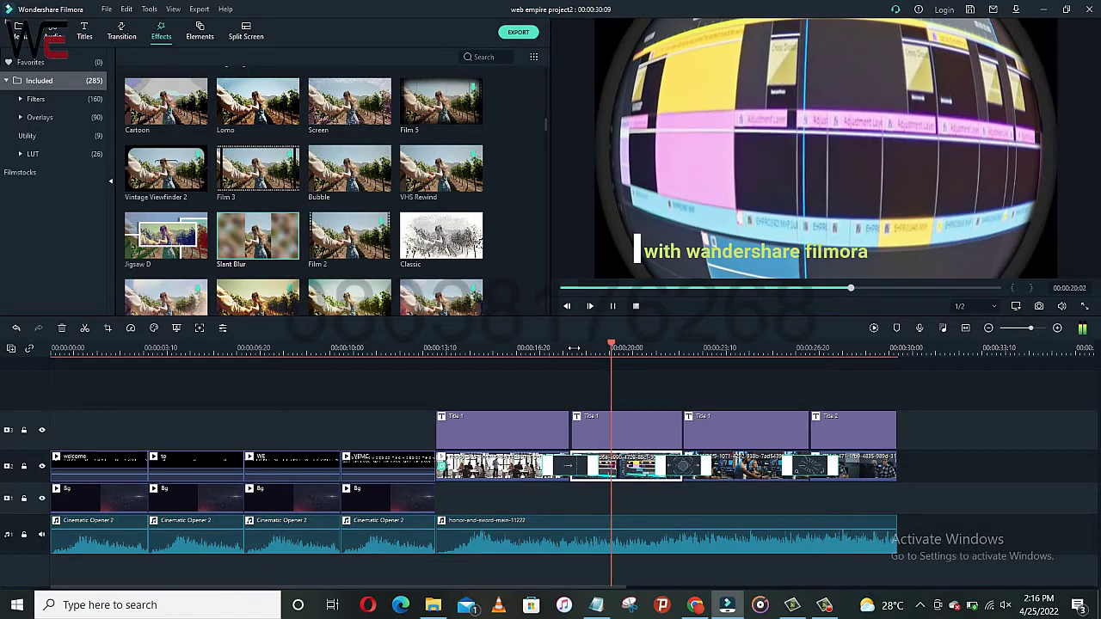
pyautogui.click(555, 347)
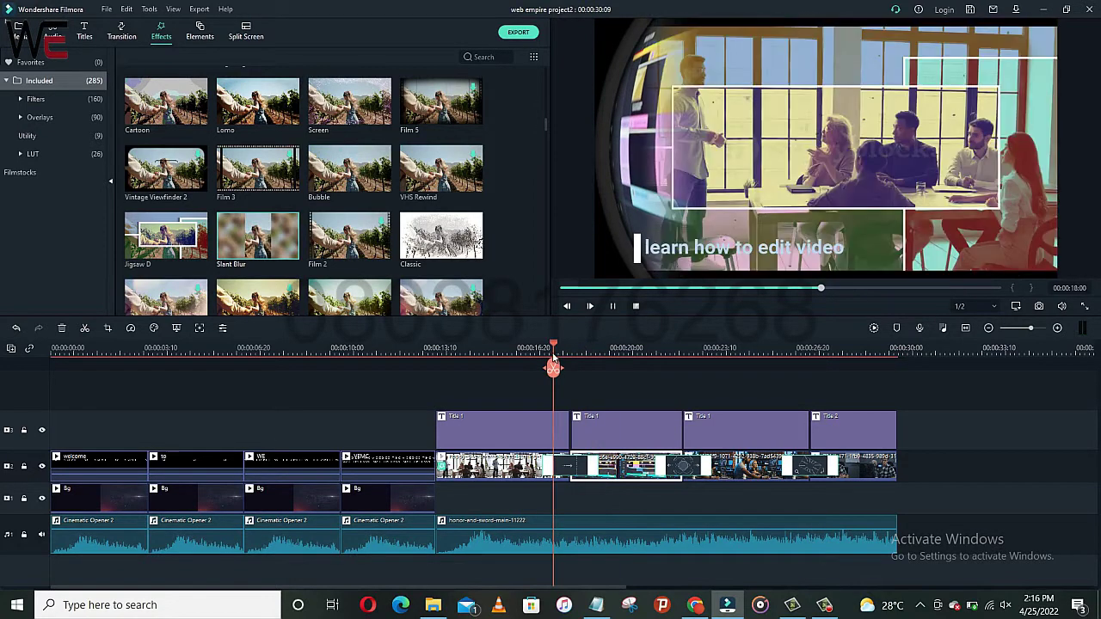
pyautogui.press('space')
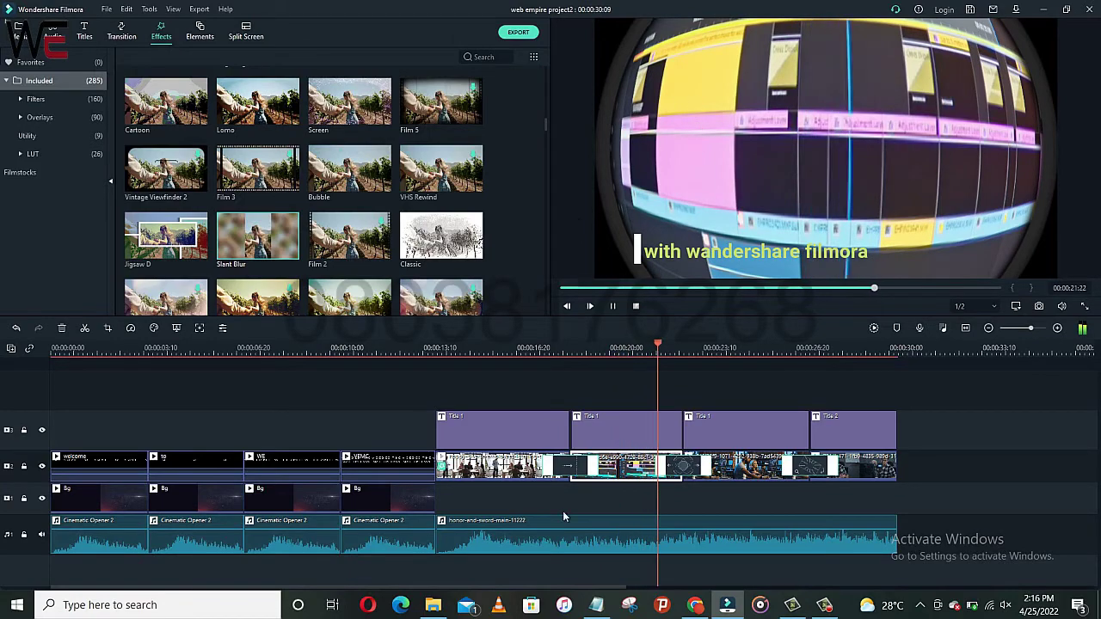
pyautogui.press('space')
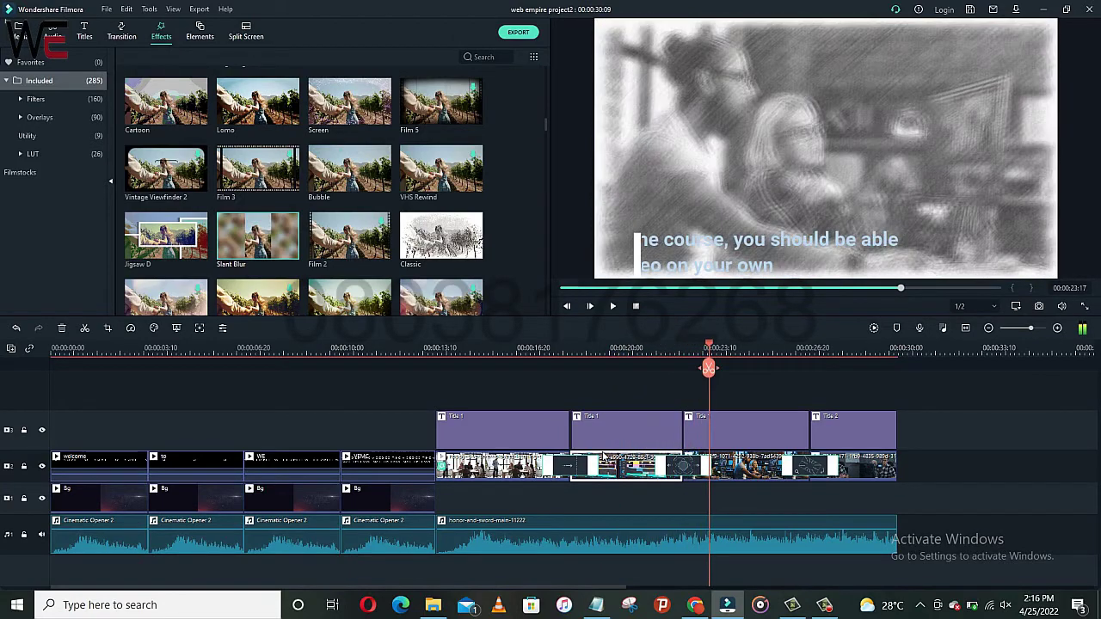
pyautogui.press('space')
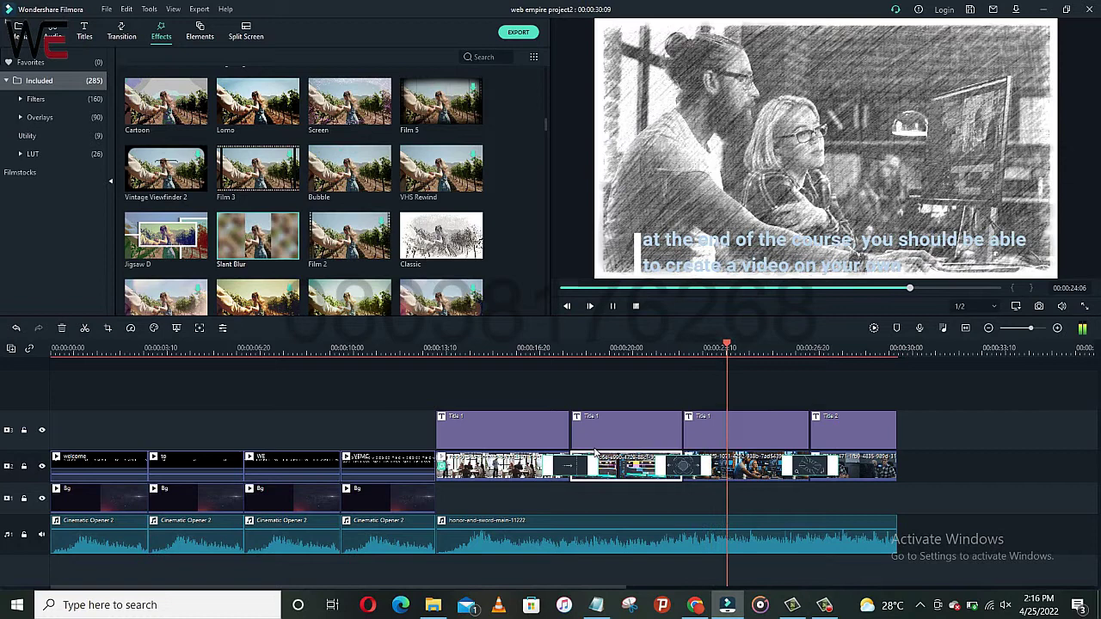
pyautogui.press('space')
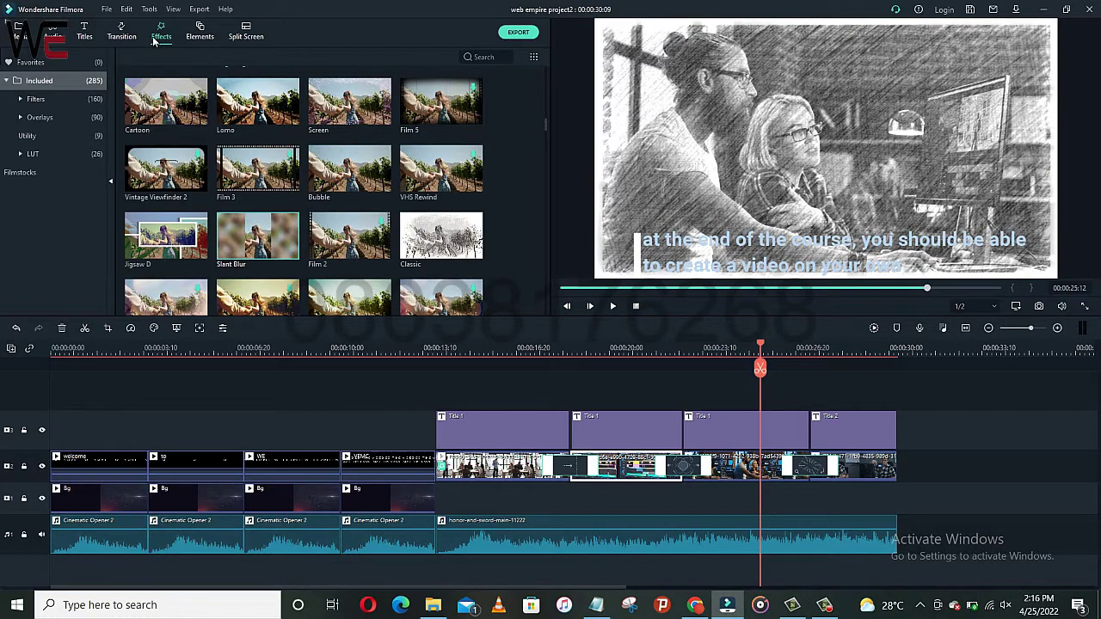
# - Show the Elements library and scroll through stickers like Boom!, Wow! and Clash
pyautogui.click(201, 33)
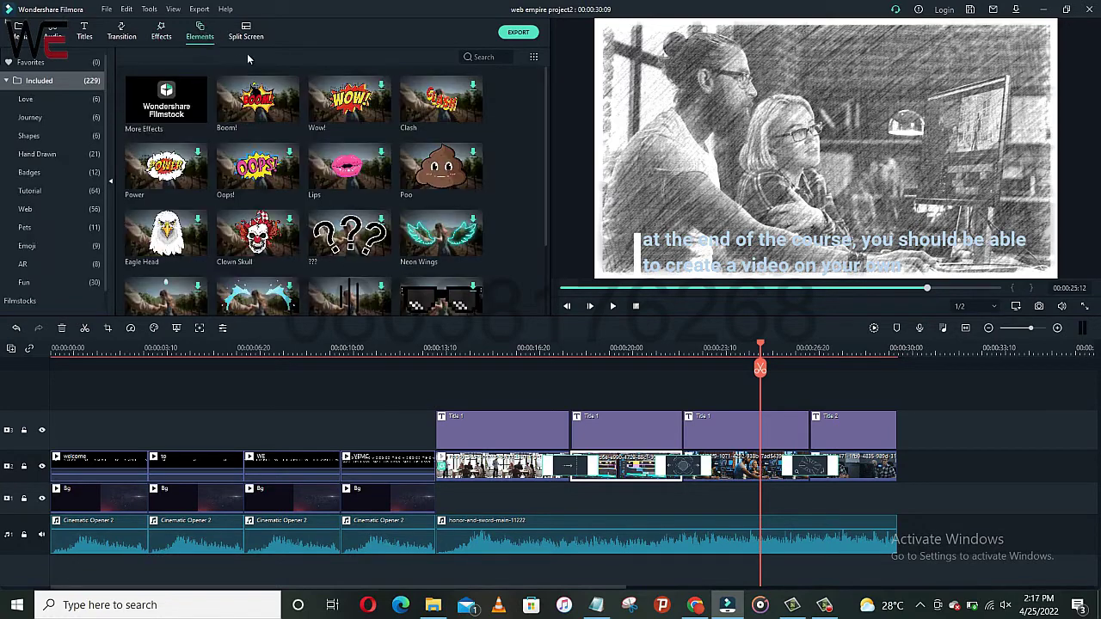
pyautogui.scroll(-10, 404, 138)
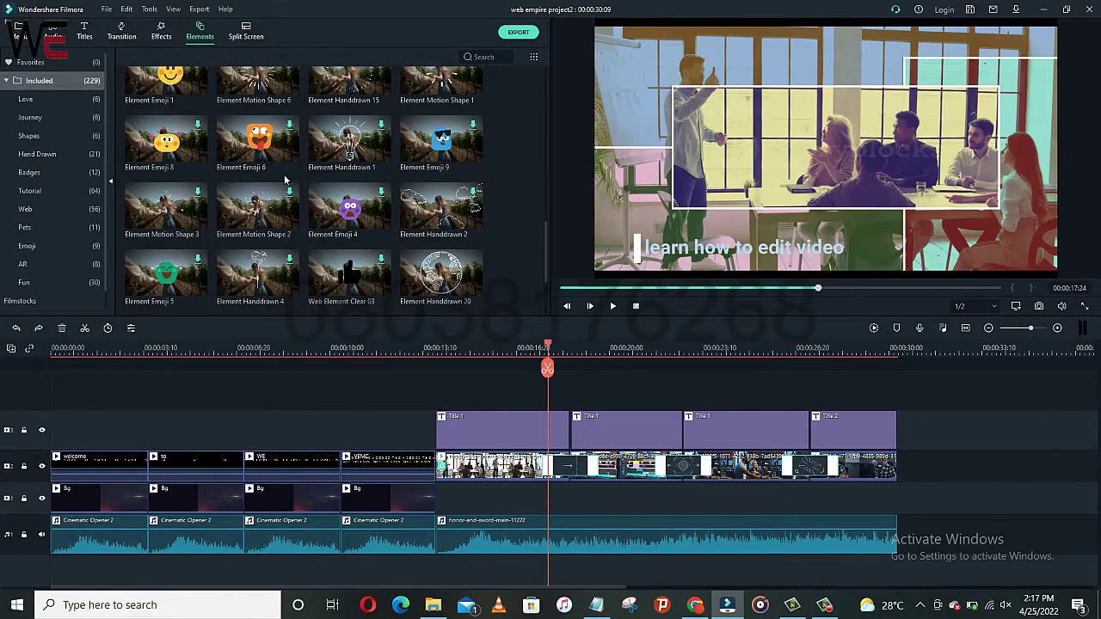
pyautogui.scroll(10, 371, 166)
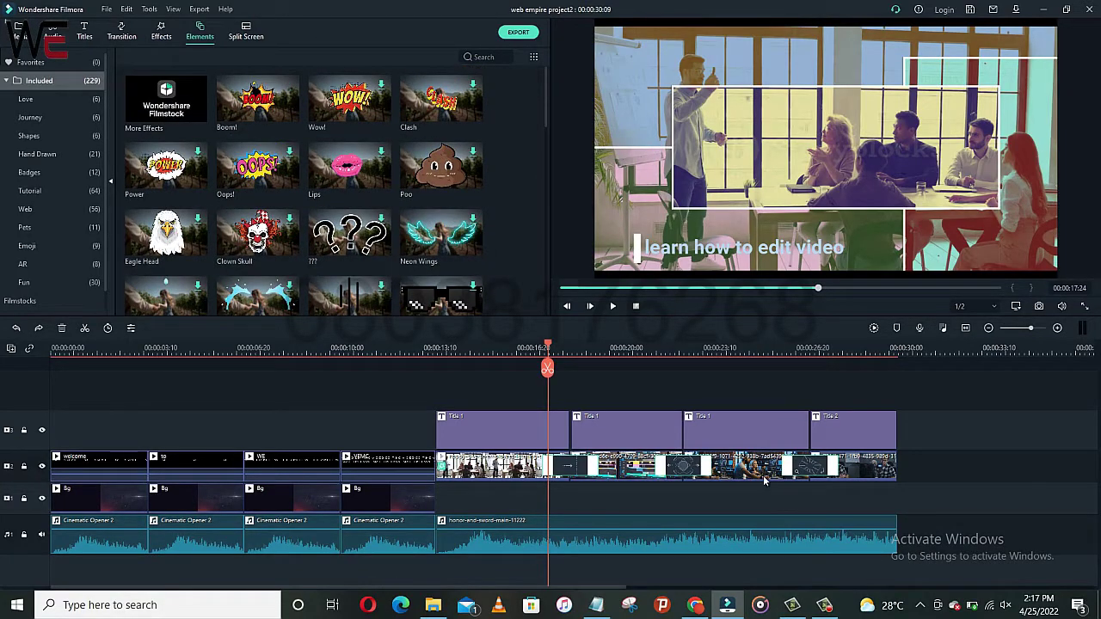